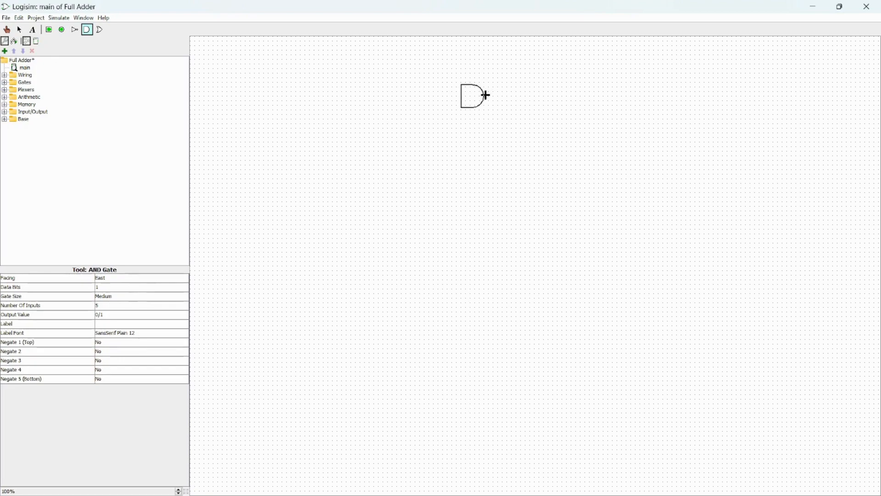
- Add a second AND gate to the canvas and move the first AND gate directly above it
left_click(86, 30)
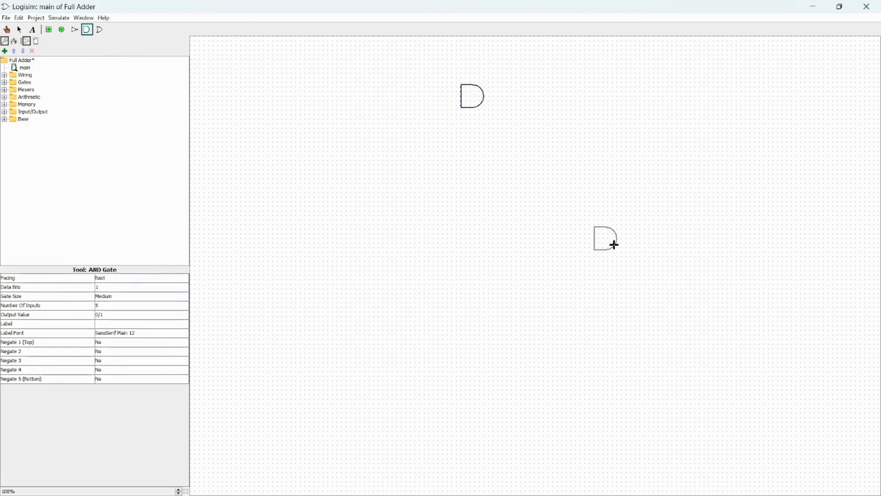
left_click(596, 253)
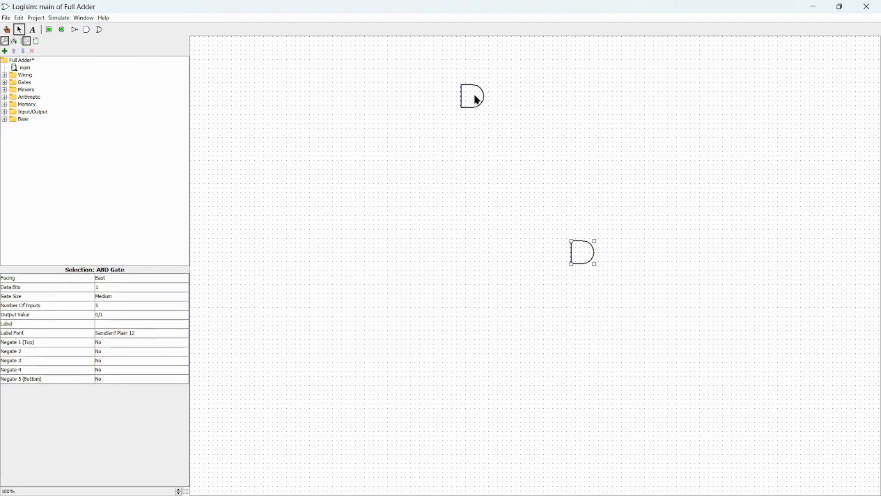
left_click_drag(476, 98, 587, 214)
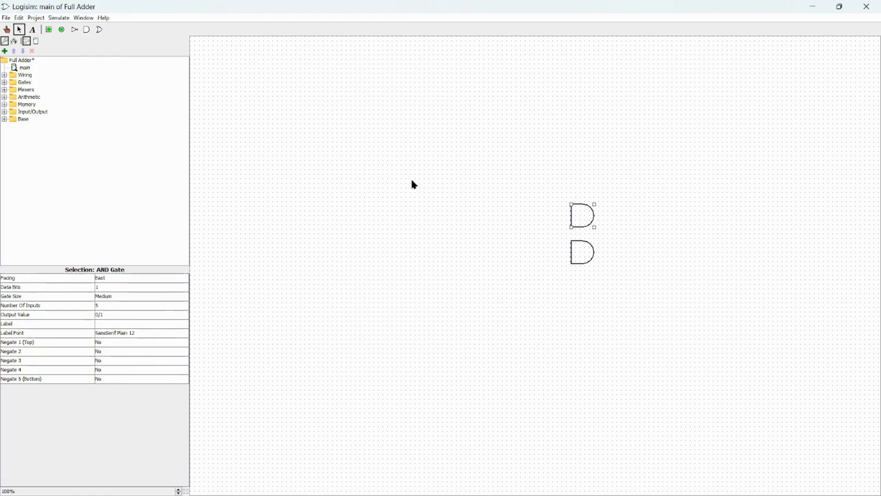
- Place an XOR gate on the canvas and position it above and to the left of the two AND gates
left_click(4, 83)
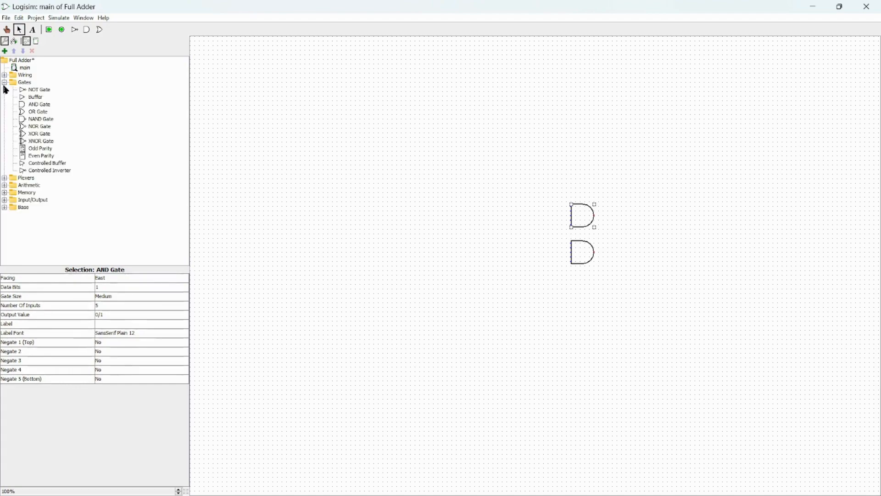
left_click(28, 134)
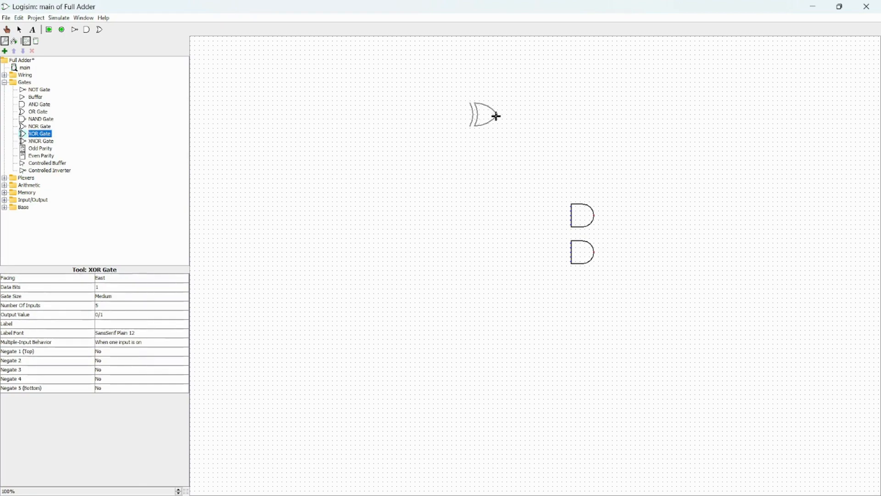
left_click(470, 110)
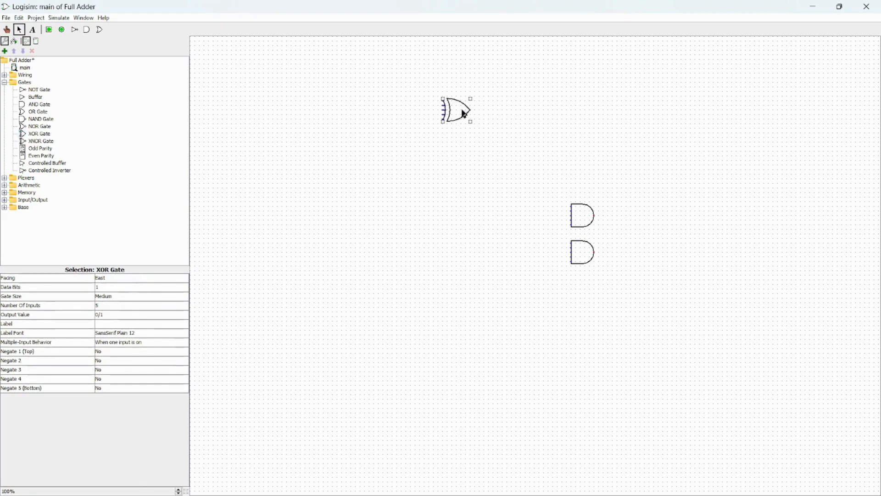
left_click_drag(456, 113, 480, 146)
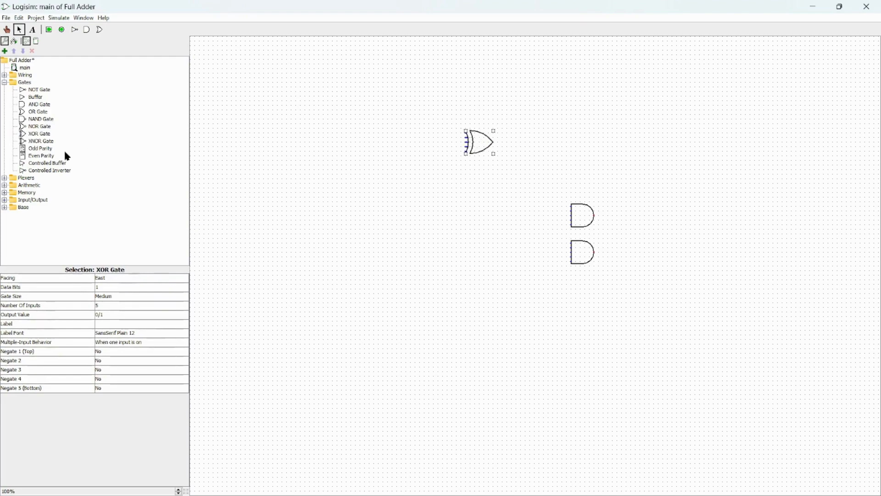
- Add a second XOR gate above the AND gates and an OR gate to the right of them
left_click(37, 133)
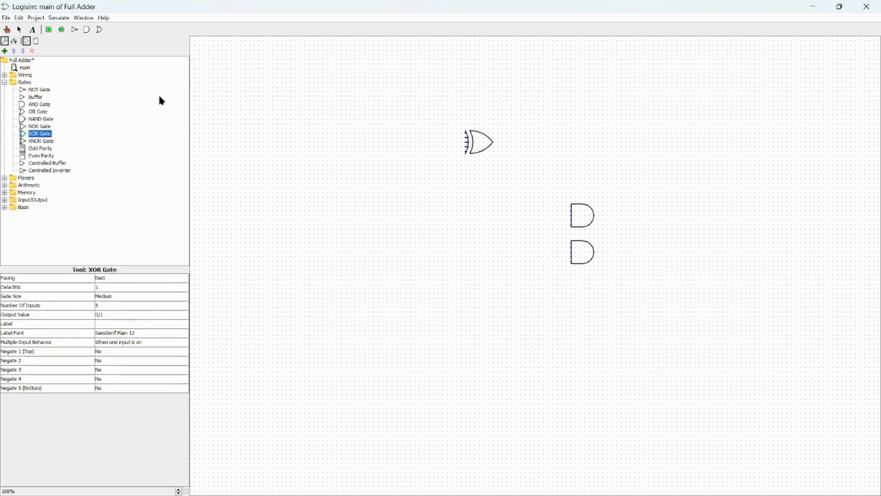
left_click(587, 156)
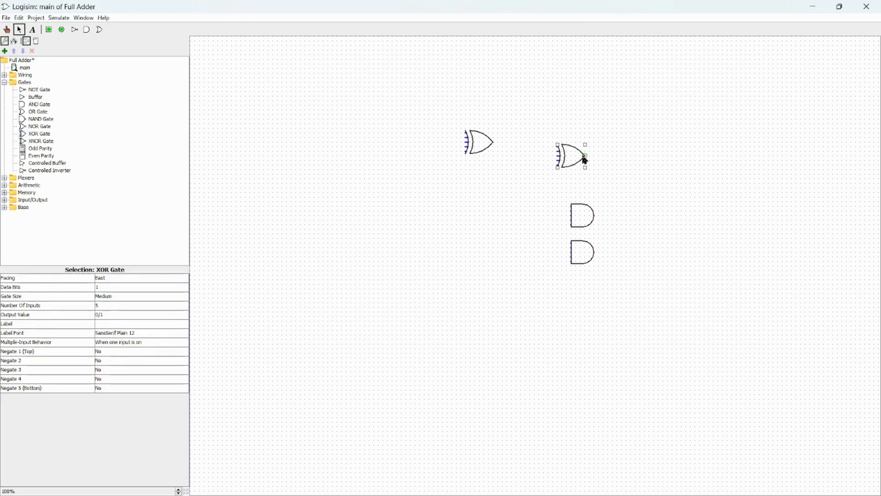
left_click(101, 32)
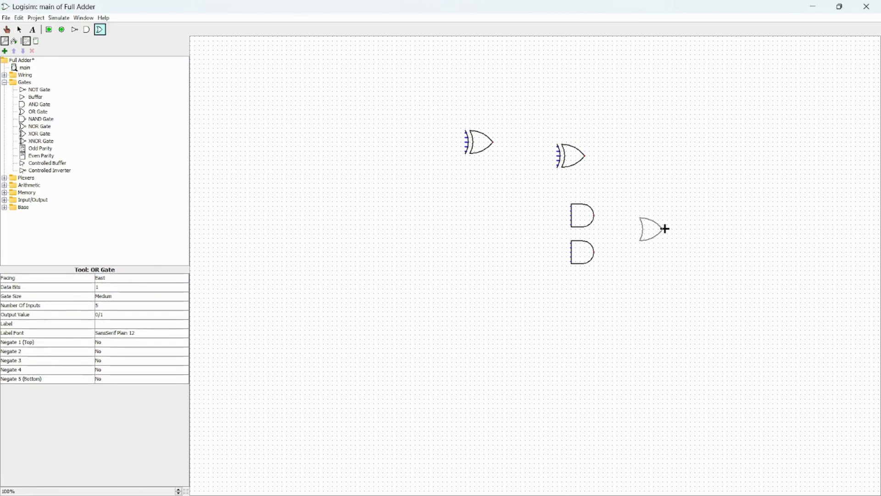
left_click(666, 229)
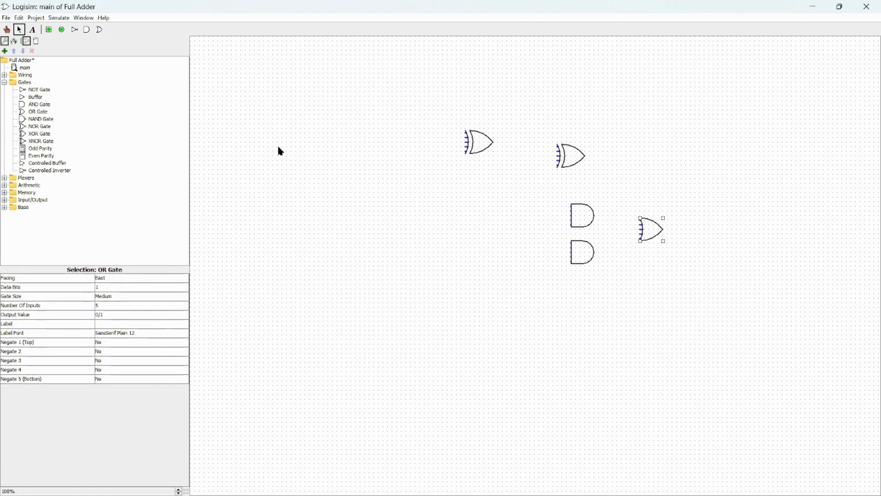
- Place two input pins, one above the other, to the left of the first XOR gate
left_click(49, 30)
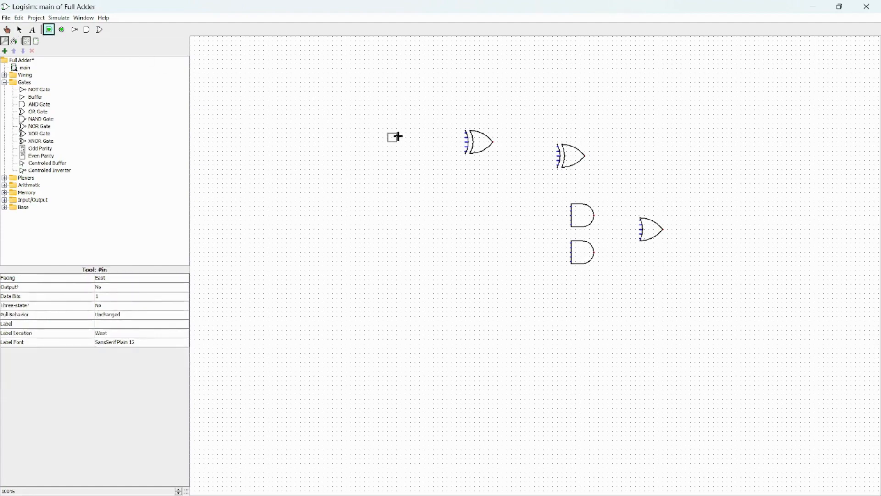
left_click(422, 136)
left_click(50, 30)
left_click(422, 152)
- Label the upper input pin A
left_click(420, 134)
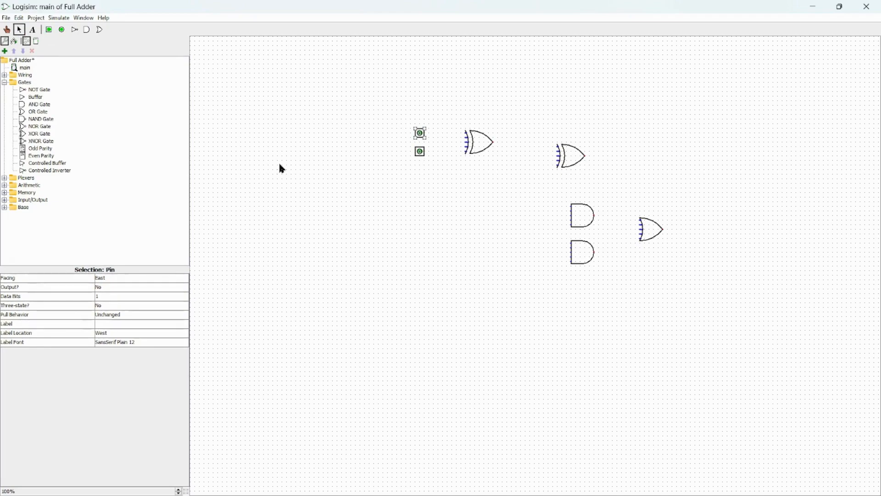
left_click(101, 324)
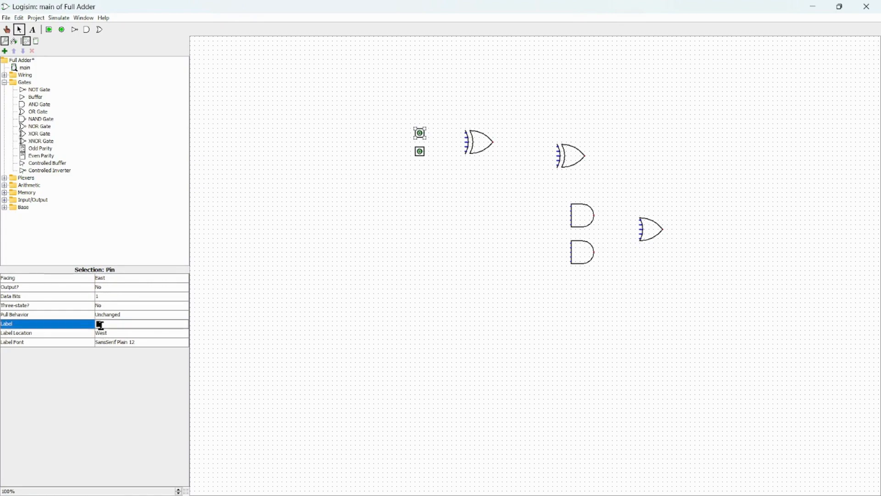
type("A")
key("Return")
- Label the lower input pin B
left_click(420, 153)
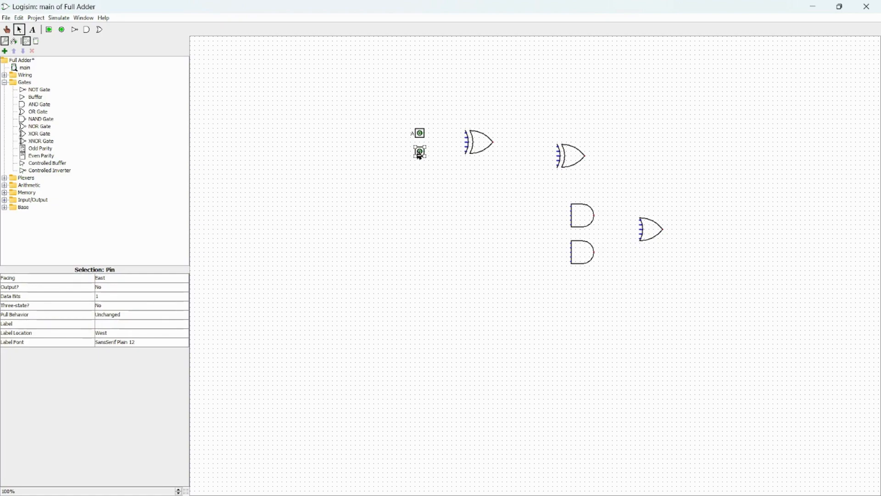
left_click(101, 324)
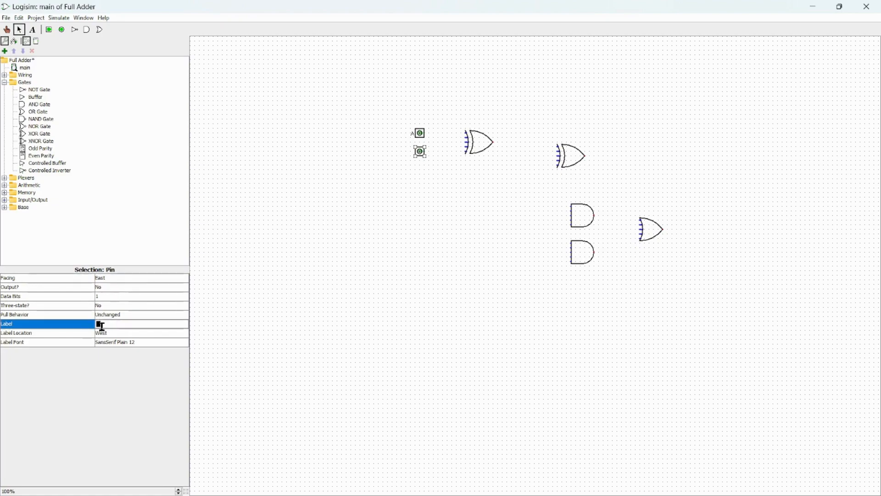
double_click(102, 326)
type("B")
key("Return")
left_click(374, 194)
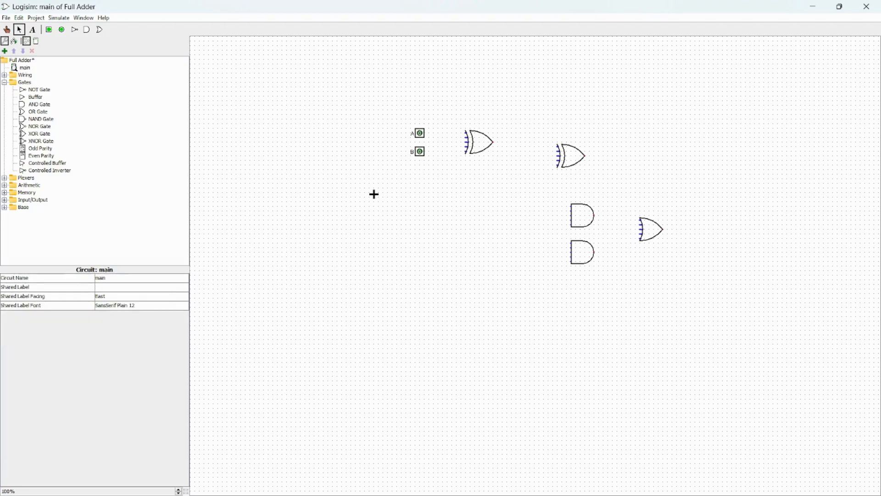
- Try to set the number of inputs to 2 for the XOR gate next to the input pins
left_click(480, 138)
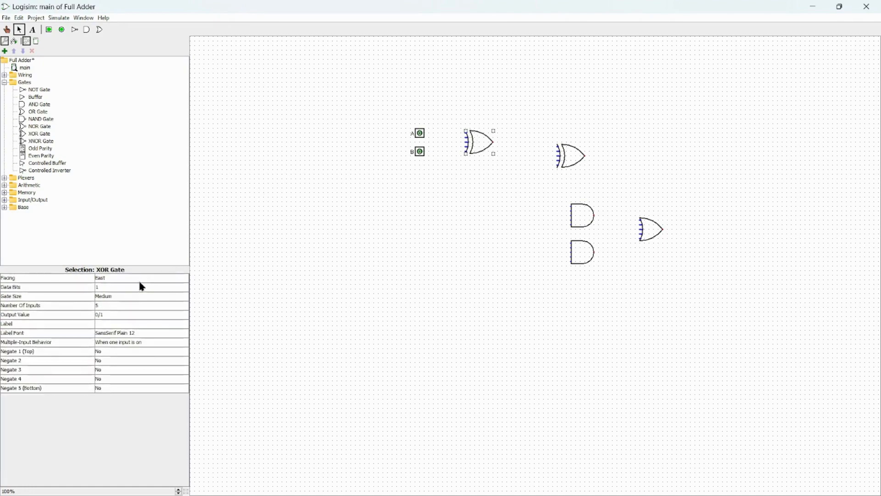
left_click(123, 305)
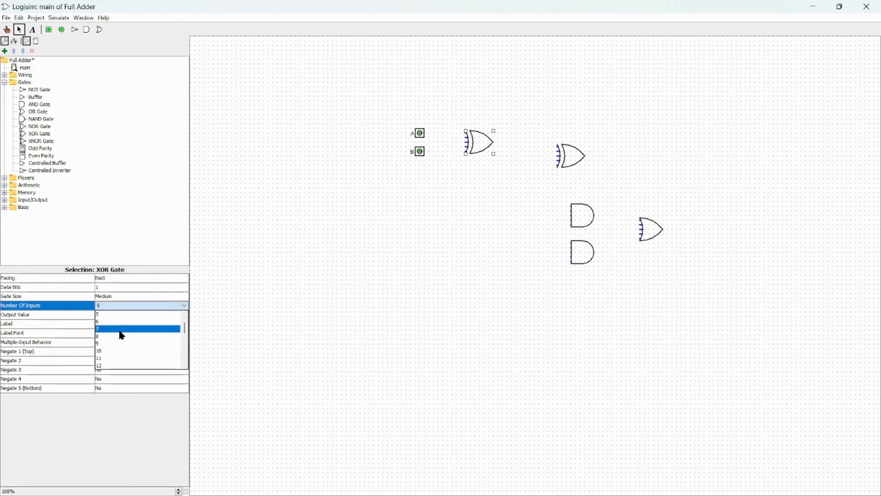
scroll(118, 328, "up", 1)
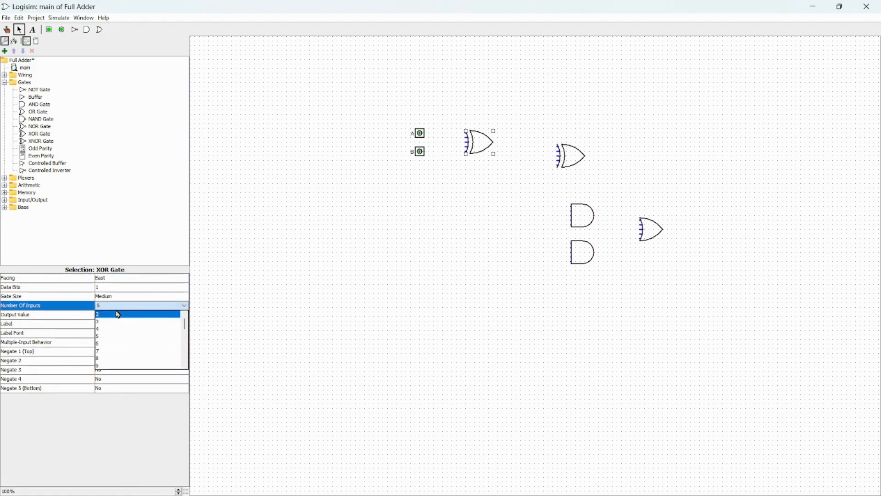
left_click(117, 312)
- Set the number of inputs to 2 for the XOR gate above the AND gates
left_click(577, 156)
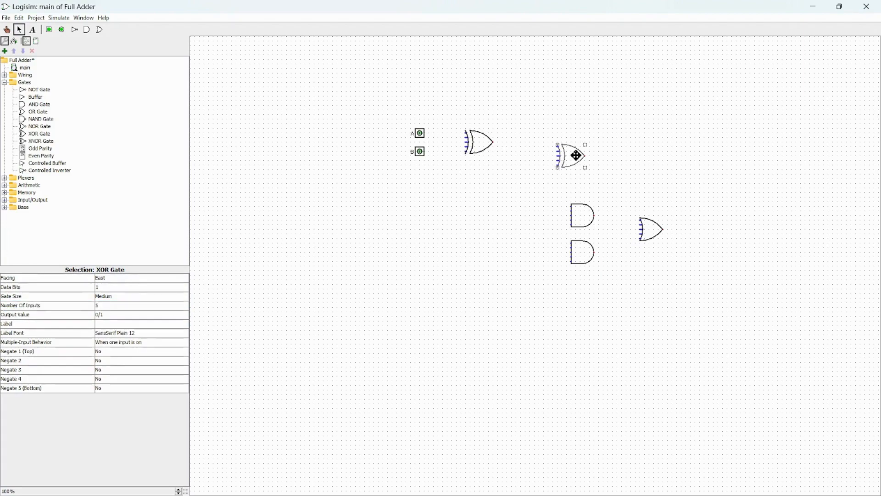
left_click(143, 306)
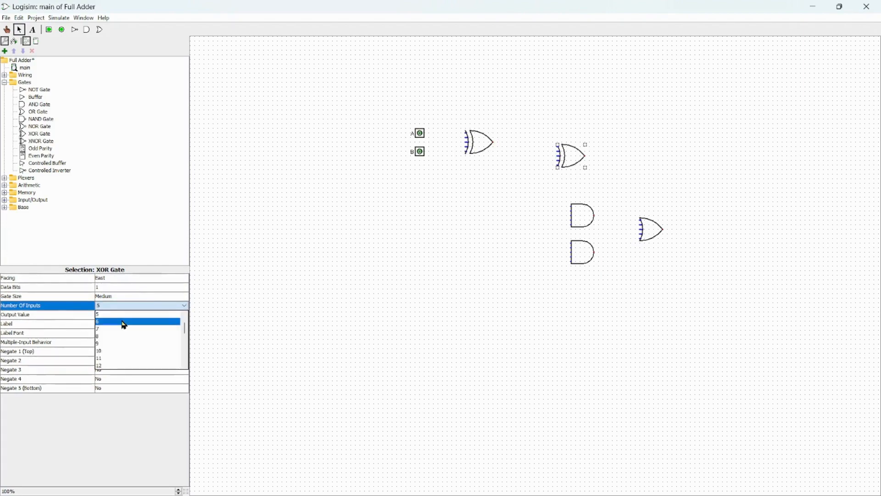
left_click(119, 316)
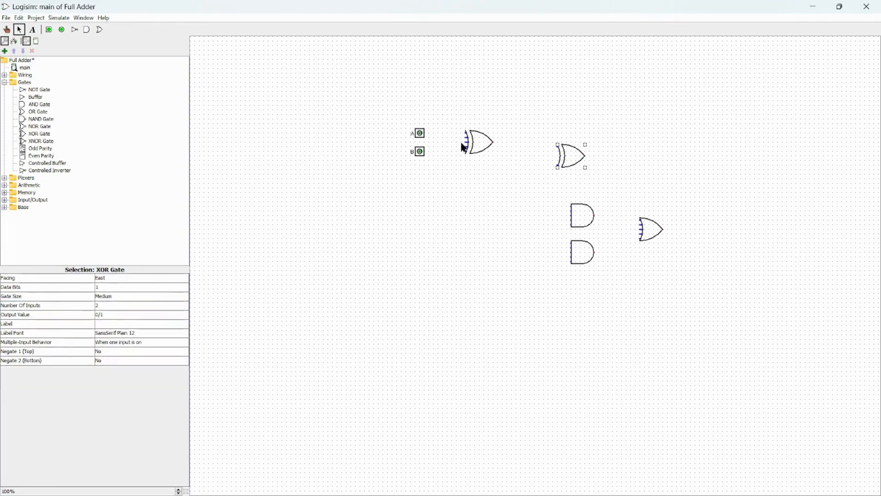
- Set the number of inputs to 2 for the XOR gate beside pins A and B
left_click(485, 131)
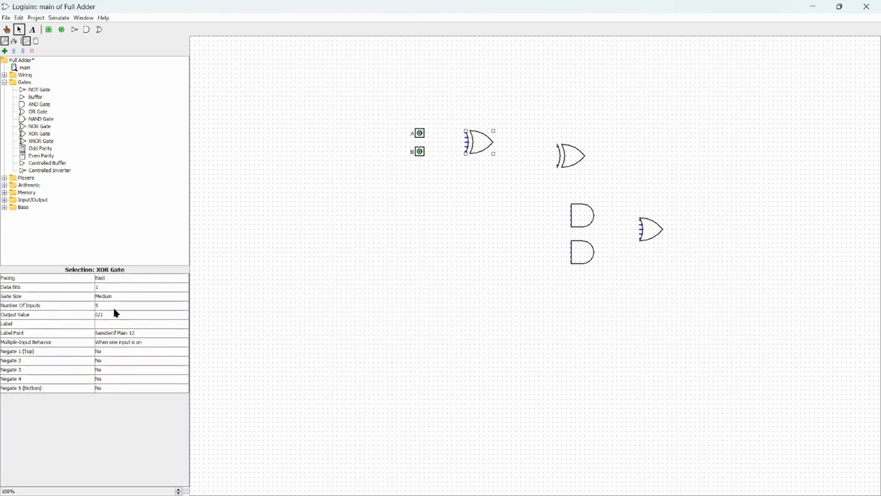
left_click(128, 306)
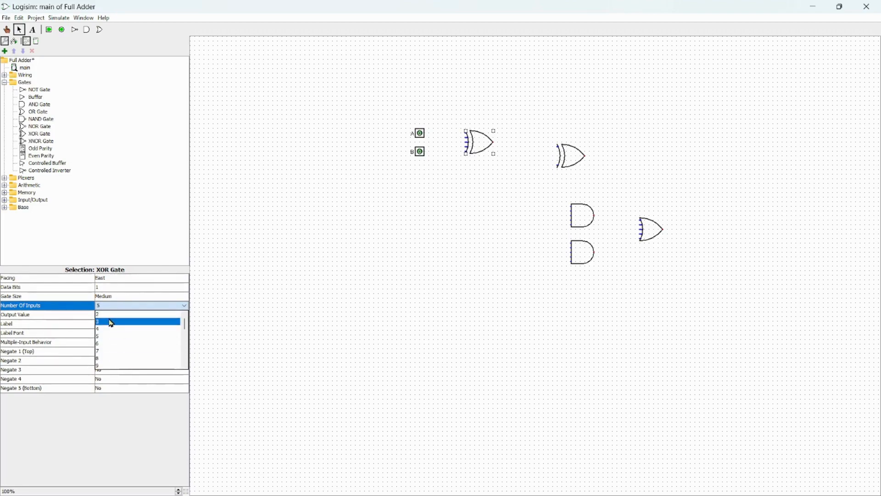
left_click(116, 314)
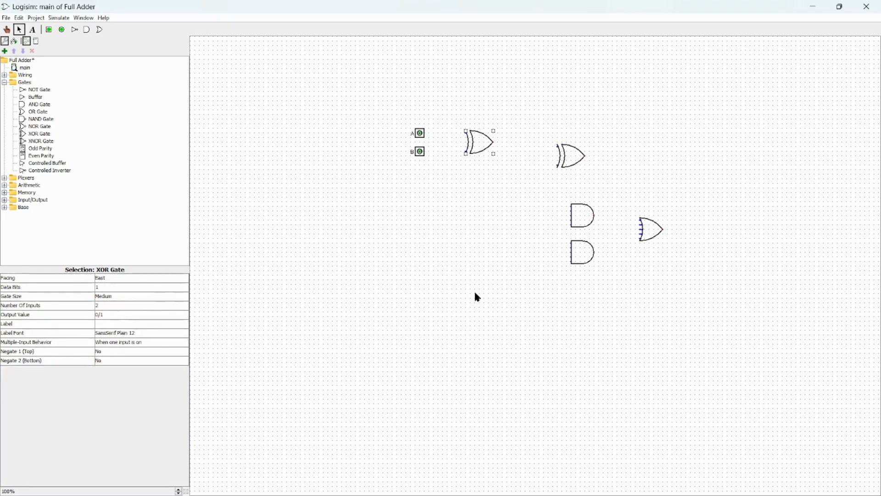
- Set the lower AND gate's number of inputs to 2
left_click(587, 252)
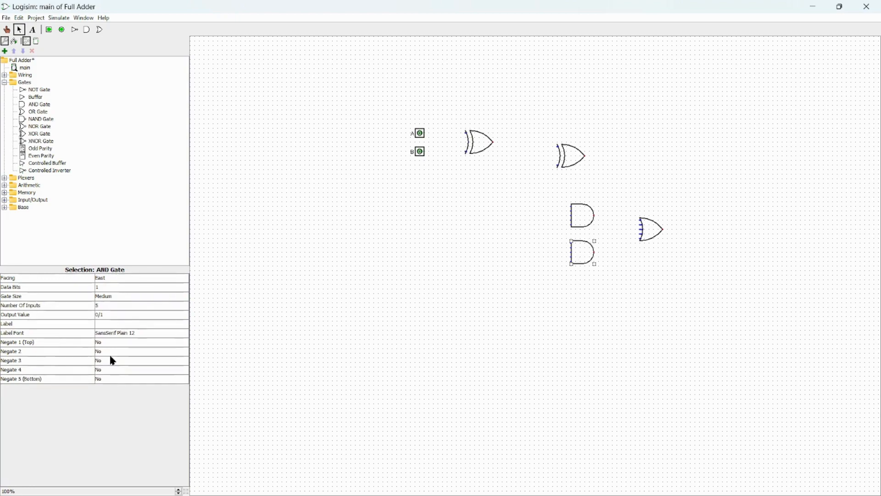
left_click(112, 307)
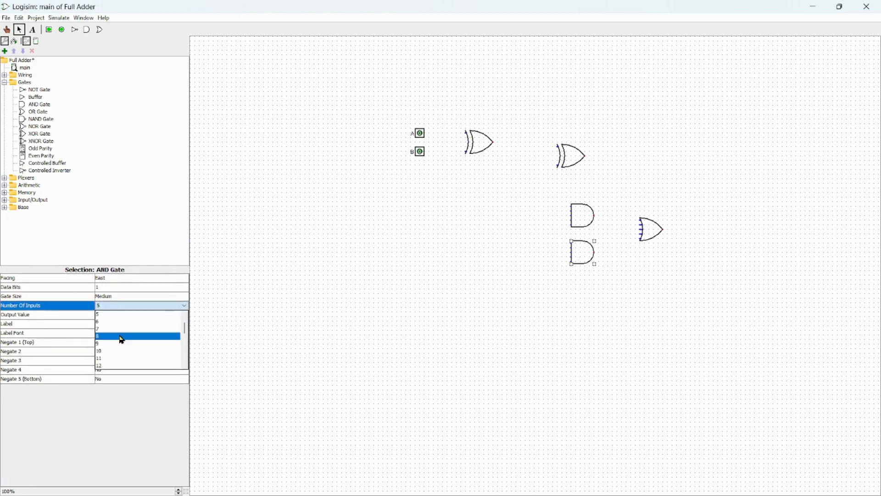
left_click(124, 315)
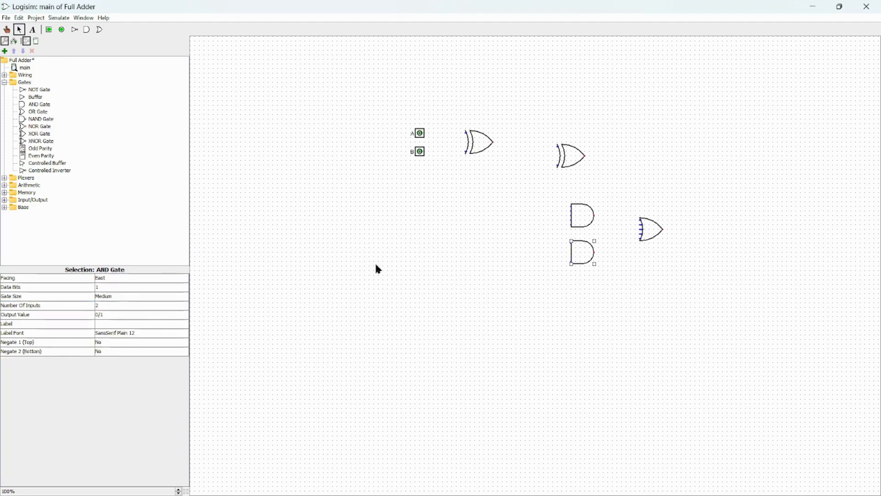
left_click(580, 225)
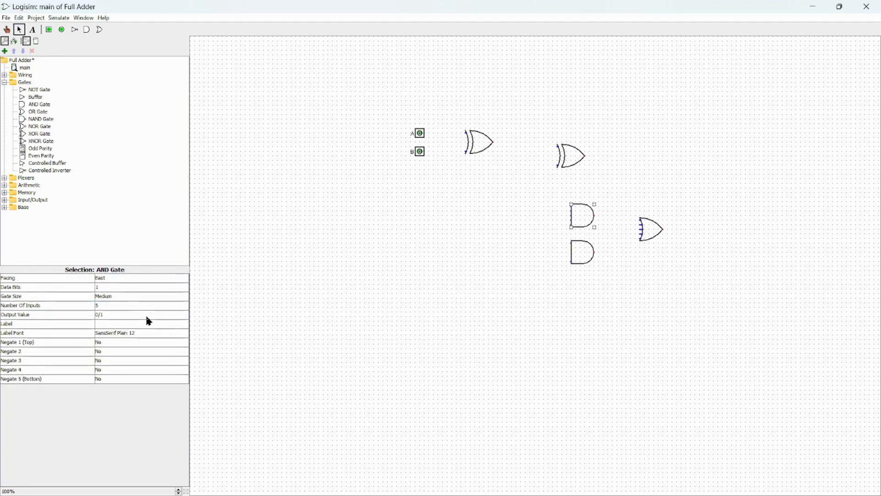
left_click(122, 287)
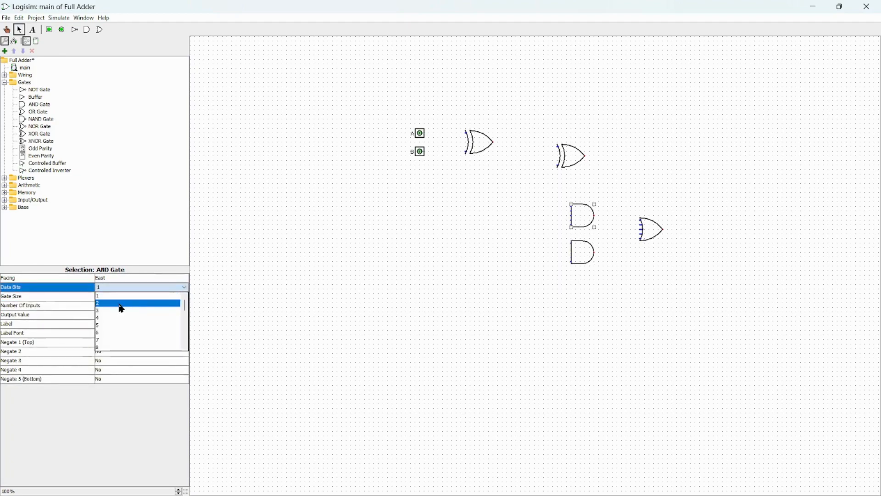
left_click(248, 315)
left_click_drag(247, 315, 182, 274)
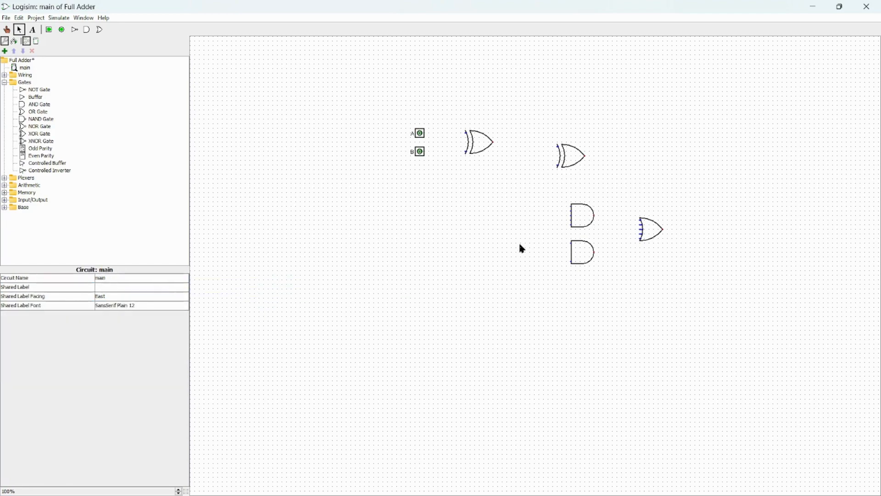
- Set the upper AND gate's number of inputs to 2
left_click(591, 216)
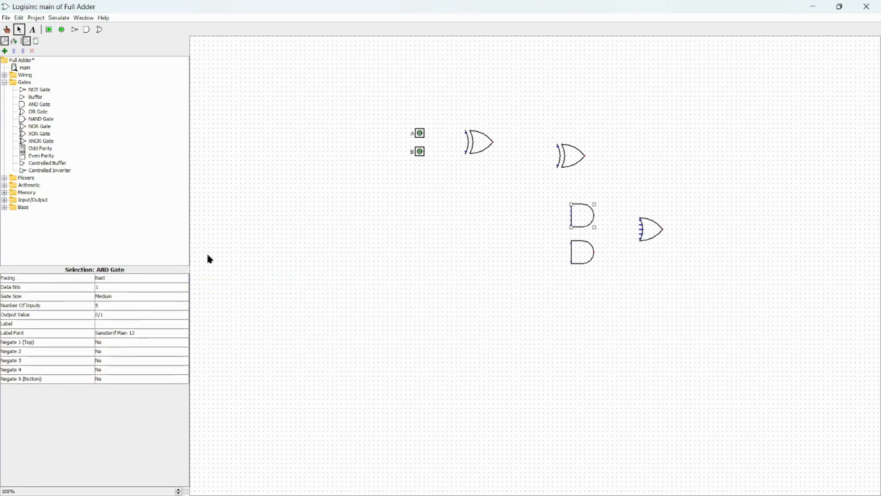
left_click(102, 307)
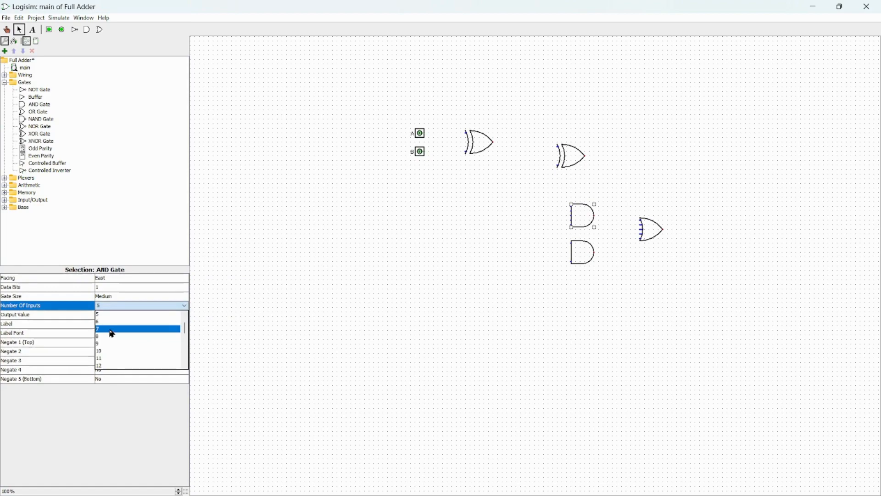
scroll(118, 330, "up", 1)
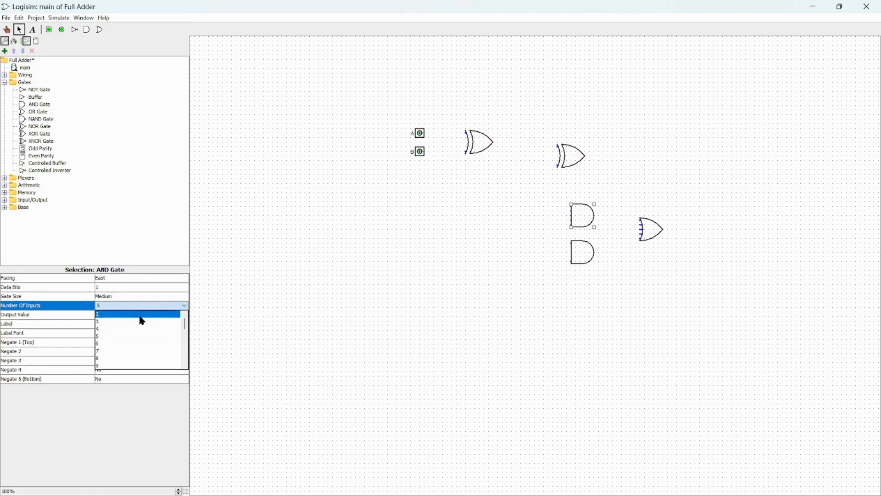
left_click(141, 317)
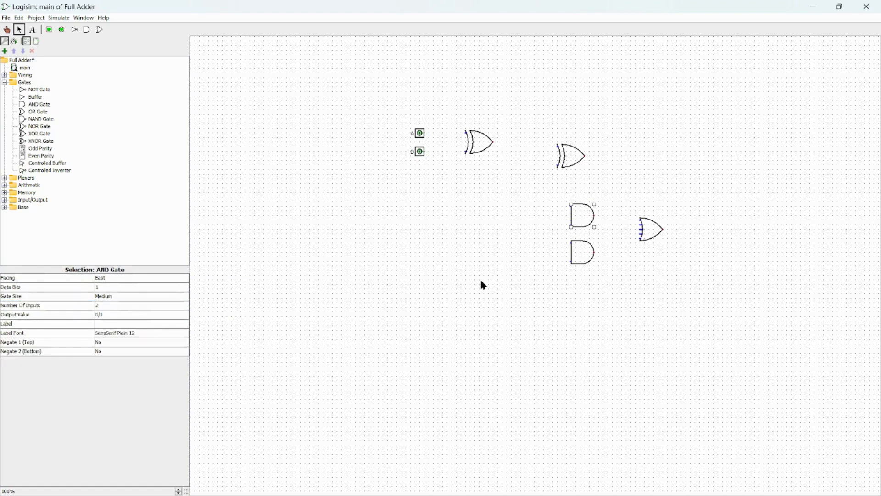
- Set the OR gate's number of inputs to 2
left_click(652, 237)
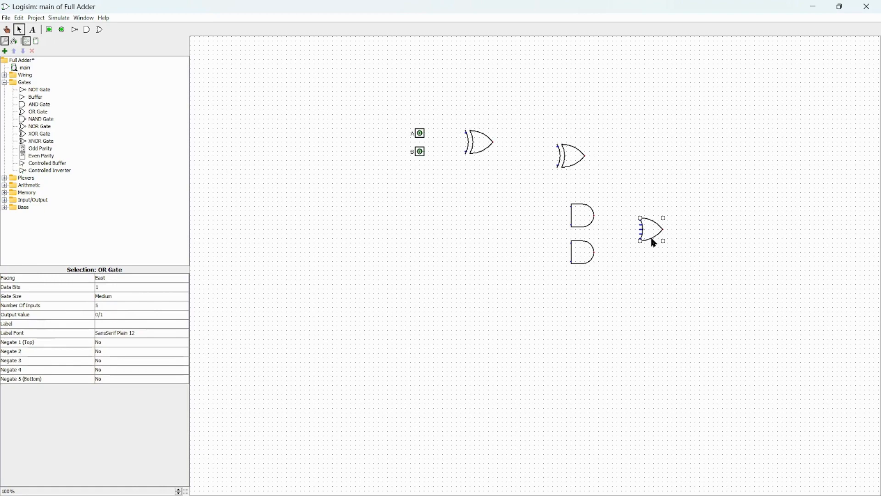
left_click(124, 305)
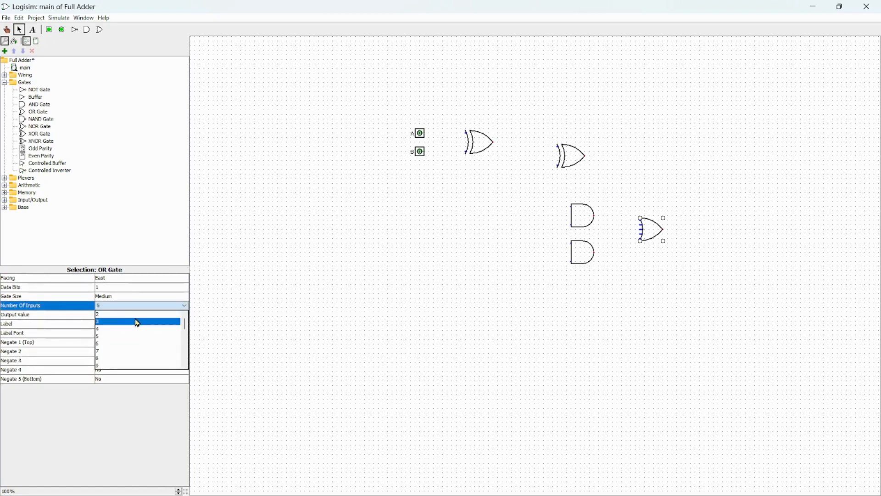
left_click(138, 315)
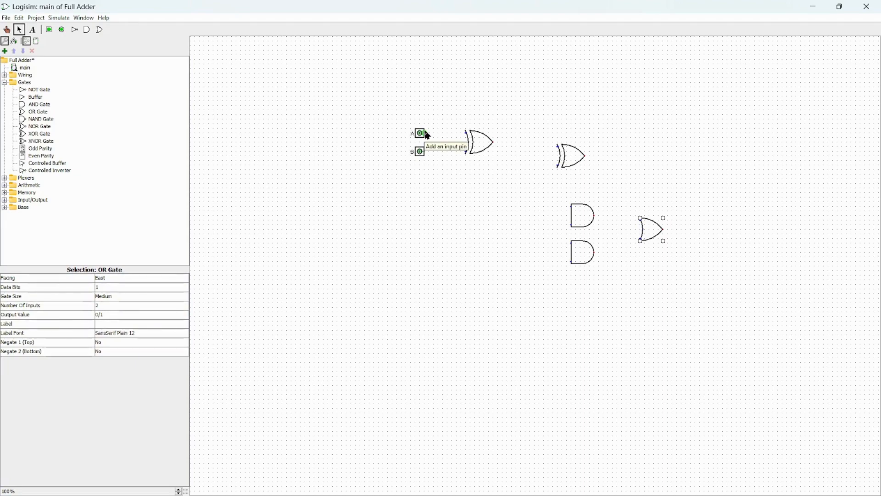
- Wire pin A to the upper input and pin B to the lower input of the XOR gate beside them
left_click_drag(428, 134, 468, 136)
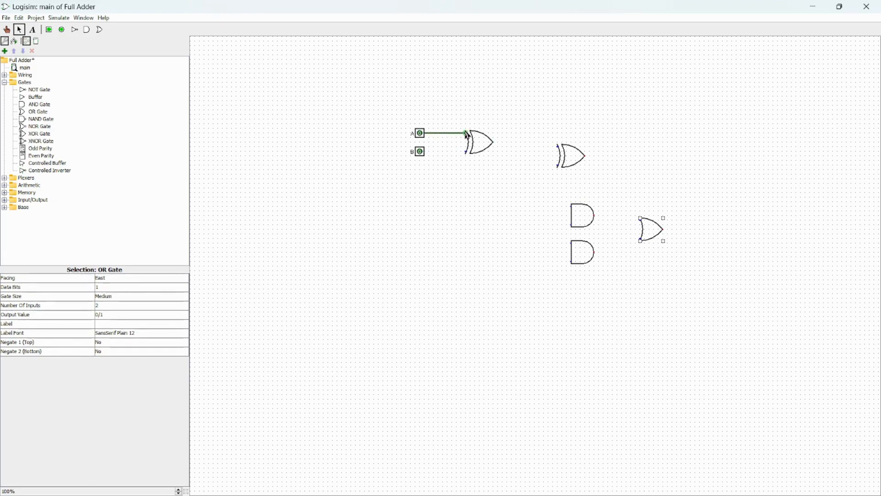
left_click(425, 157)
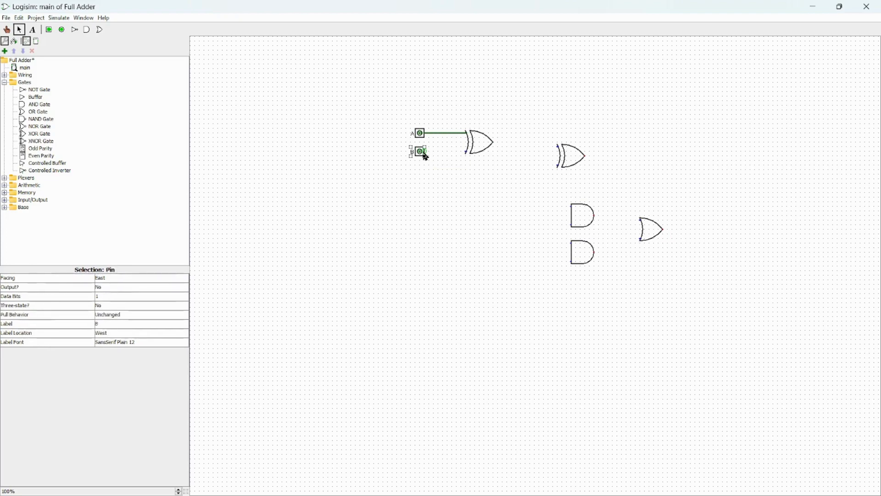
left_click_drag(440, 150, 466, 152)
- Place a third input pin below pin B, slightly further out, and label it C_in
left_click(49, 30)
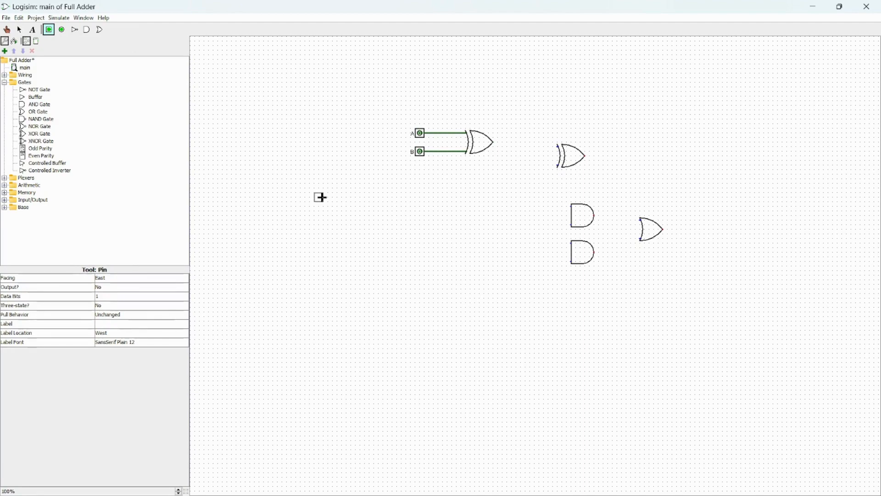
left_click(395, 180)
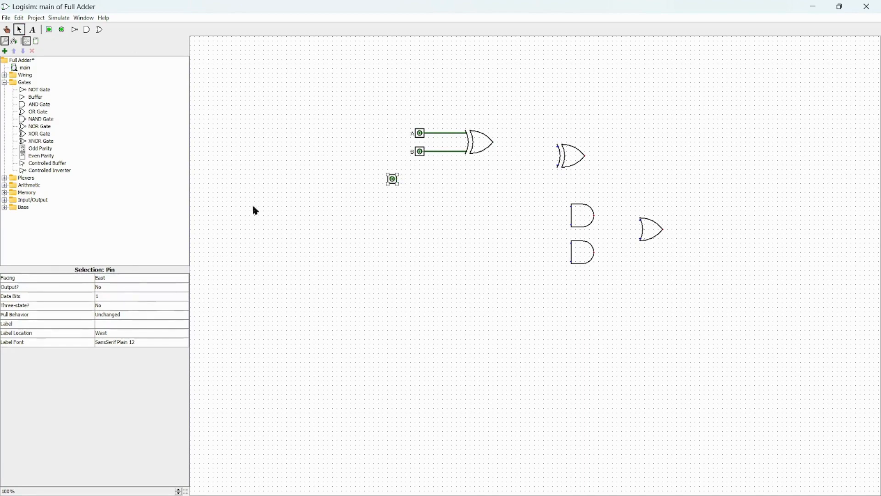
left_click(124, 325)
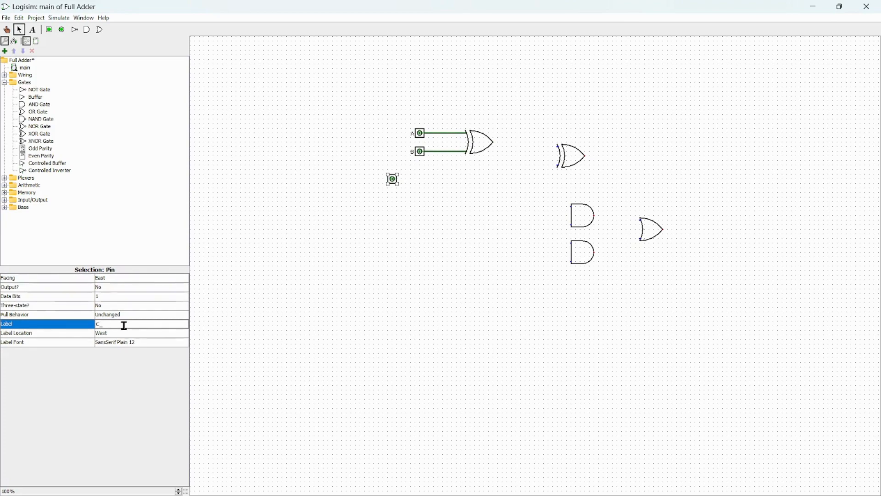
type("C_in")
key("Return")
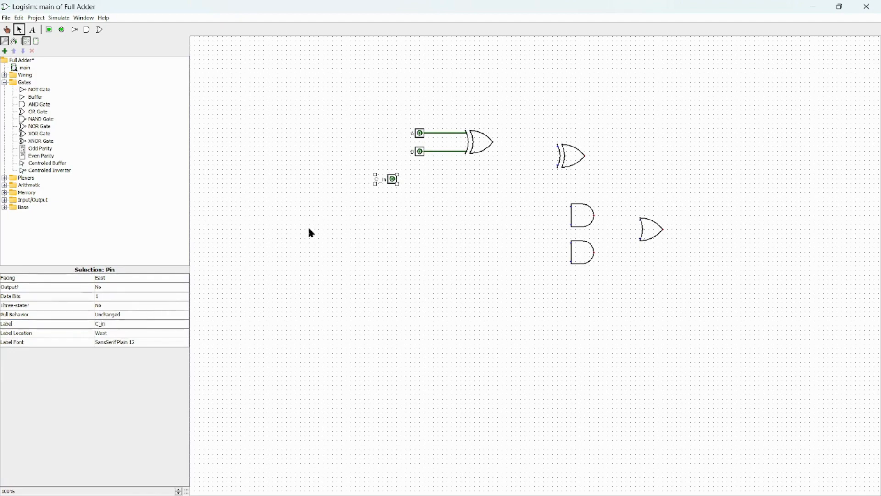
left_click(308, 227)
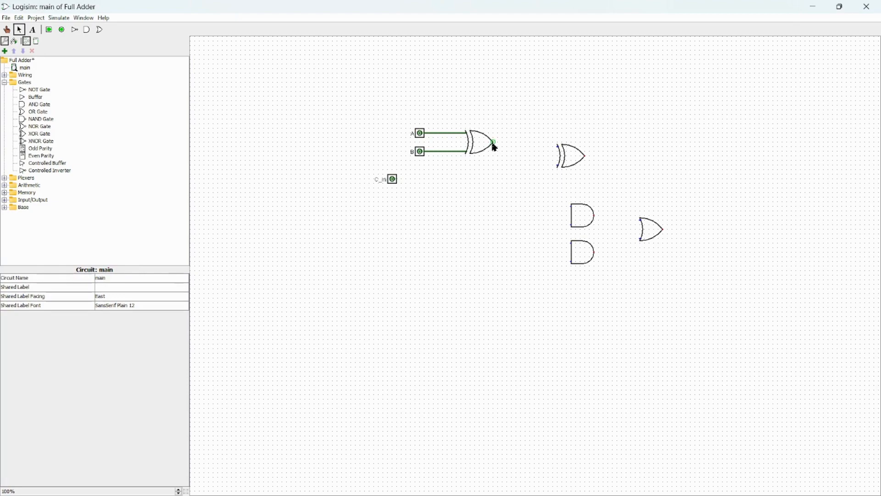
- Wire the first XOR gate's output to the second XOR gate's upper input and branch it to the upper AND gate's lower input
left_click_drag(493, 143, 570, 147)
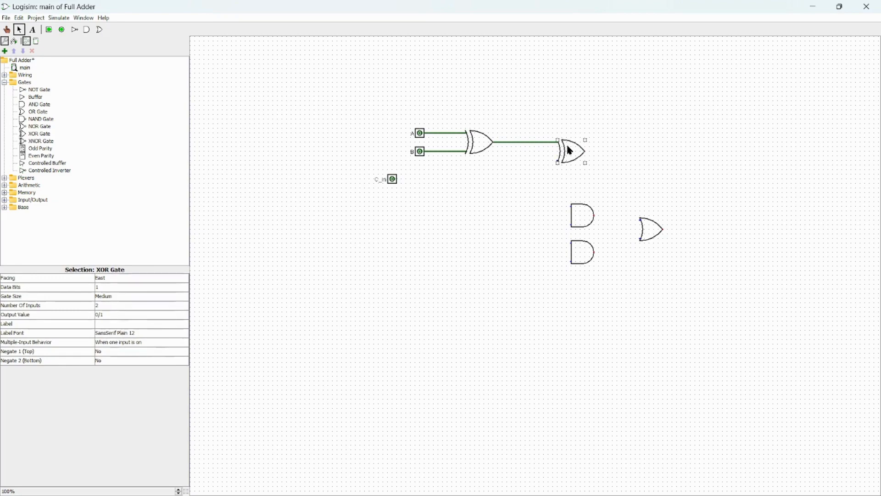
left_click(554, 162)
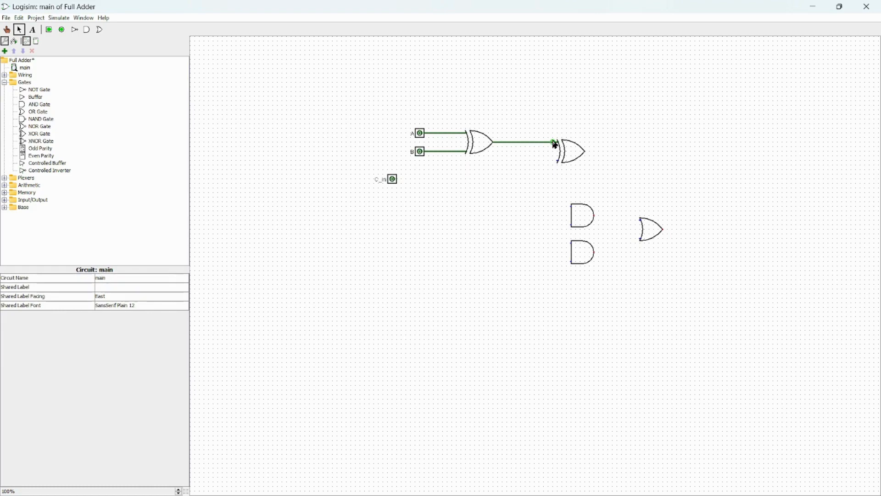
left_click(555, 144)
left_click(528, 154)
left_click_drag(550, 219, 575, 228)
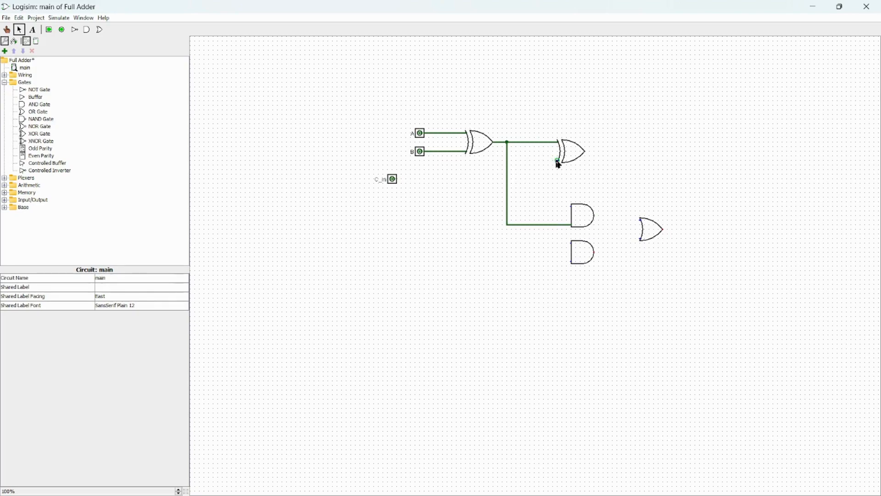
- Wire C_in to the second XOR's lower input and upper AND's upper input, and branch A and B to the lower AND gate's inputs
left_click_drag(559, 162, 571, 208)
left_click_drag(402, 179, 536, 180)
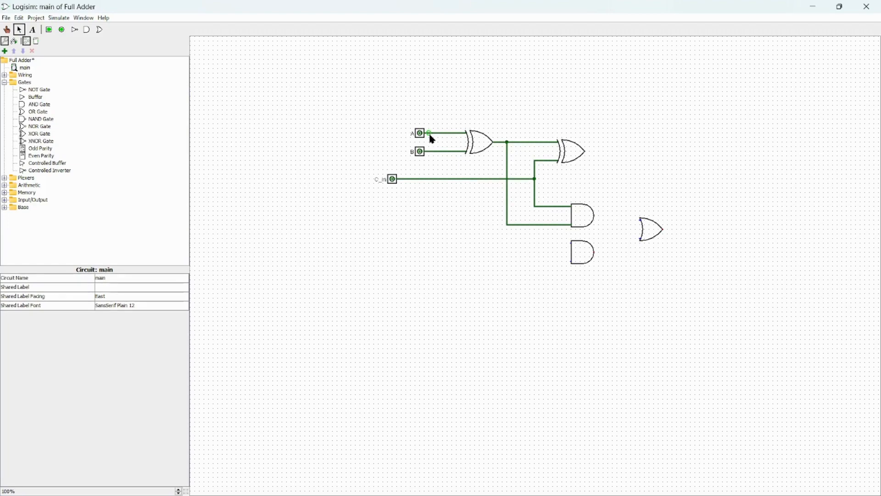
left_click_drag(429, 134, 573, 264)
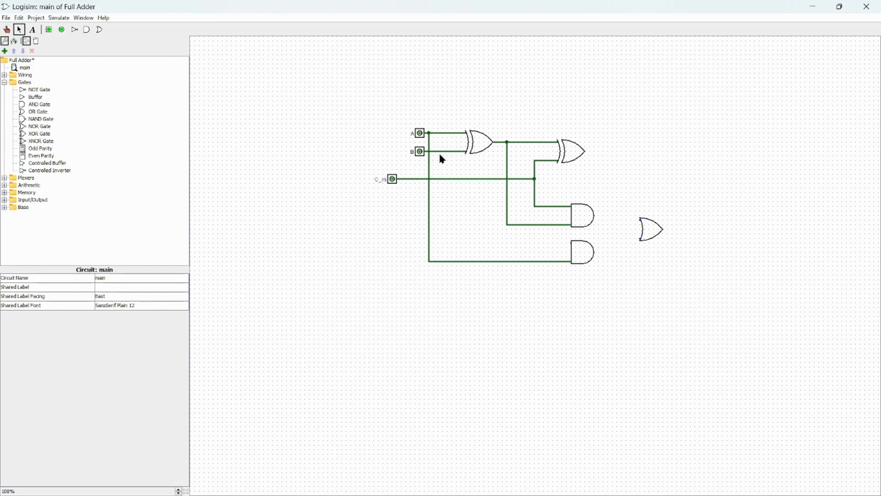
left_click_drag(444, 153, 574, 249)
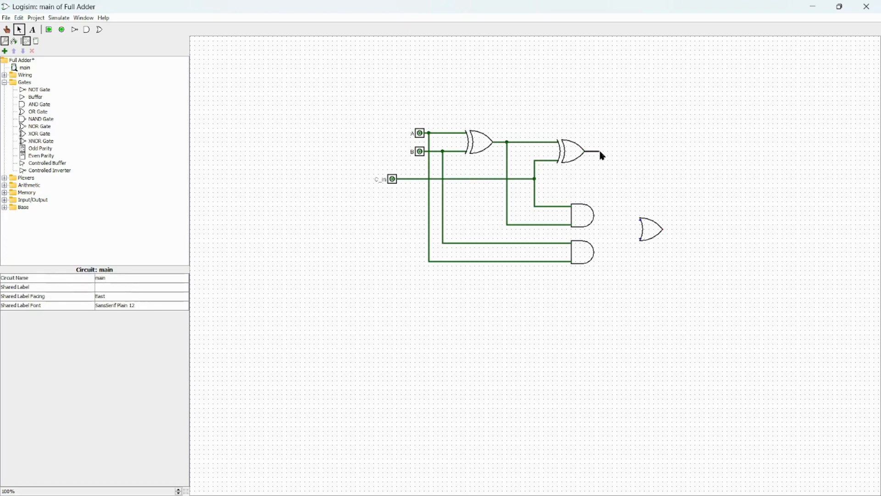
- Extend a short wire from the second XOR gate's output and attach an output pin labelled S
left_click_drag(602, 156, 609, 154)
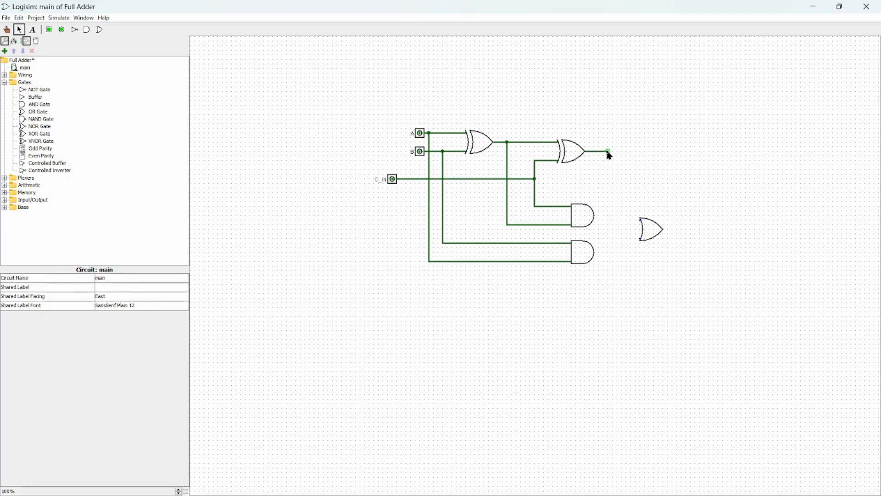
left_click(62, 29)
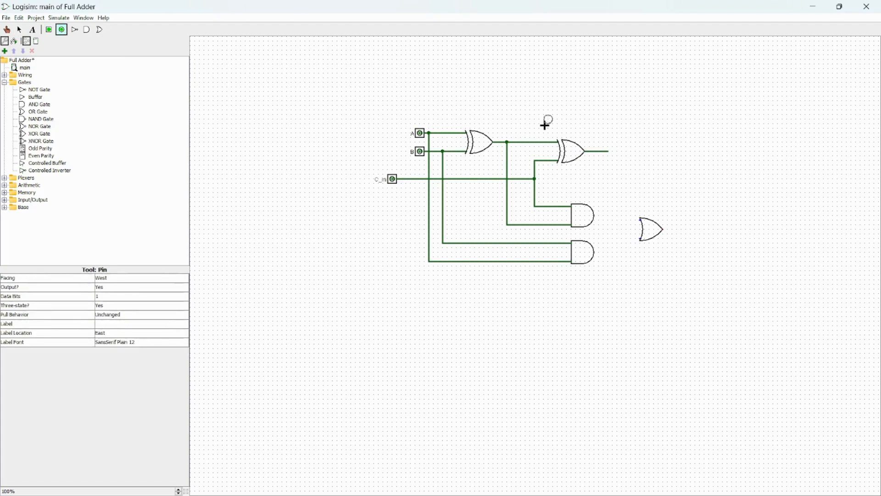
left_click(608, 154)
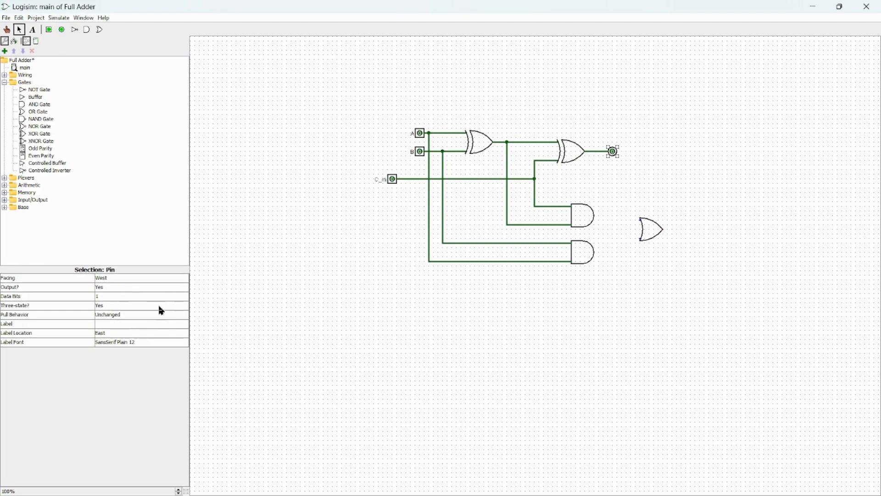
left_click(133, 325)
type("S")
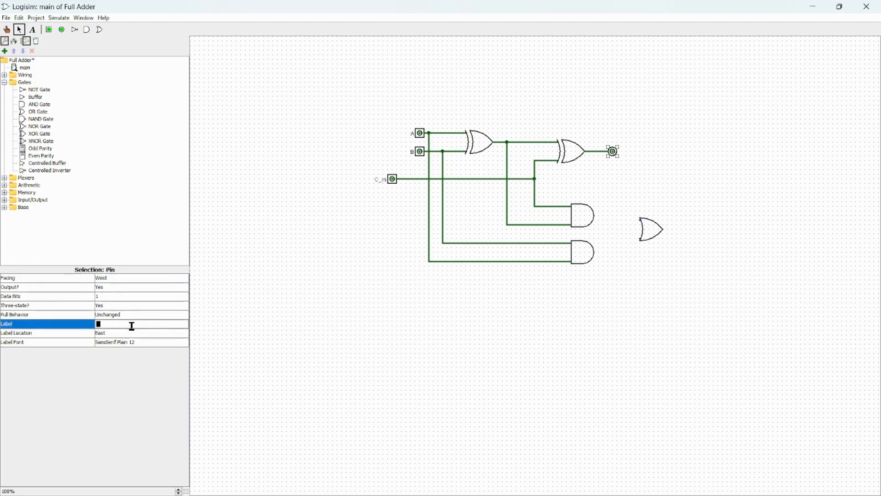
key("Return")
left_click(348, 299)
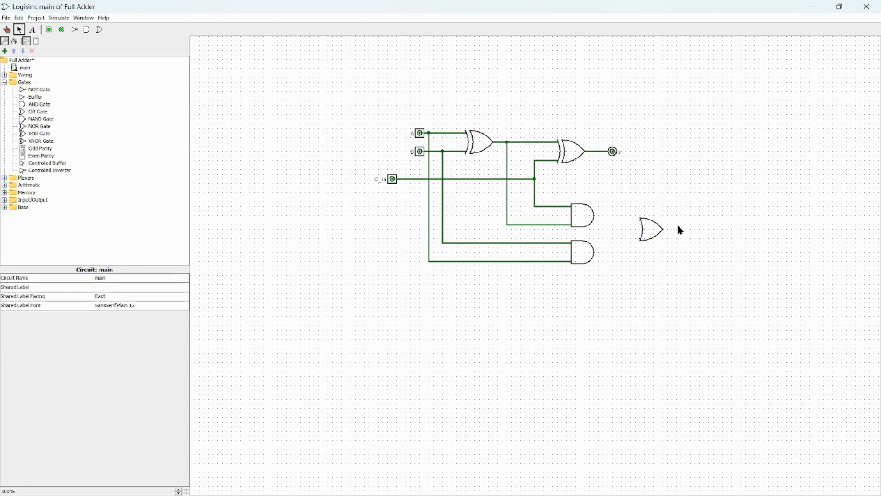
- Extend a short wire from the OR gate's output and attach an output pin labelled c_out
left_click(664, 234)
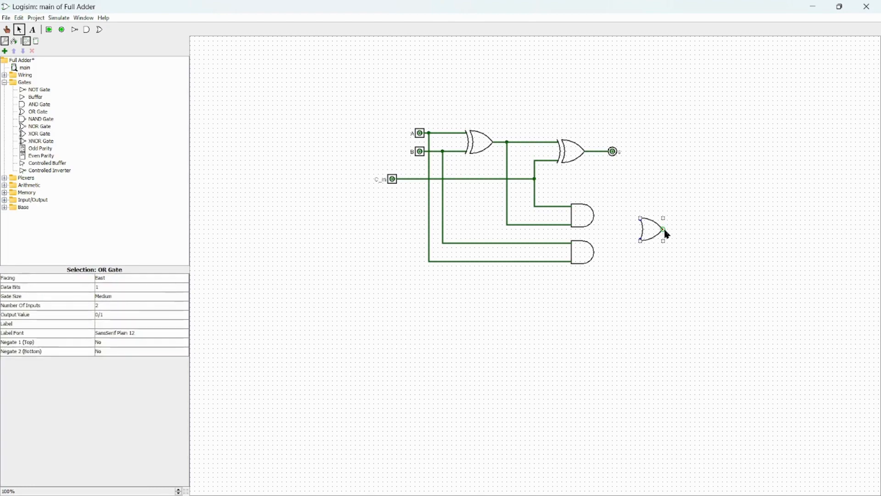
left_click_drag(665, 230, 683, 231)
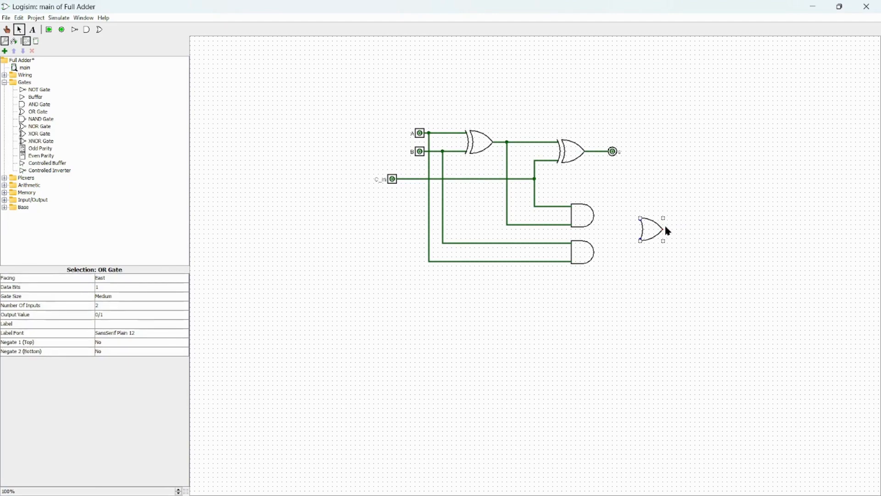
left_click_drag(665, 231, 679, 229)
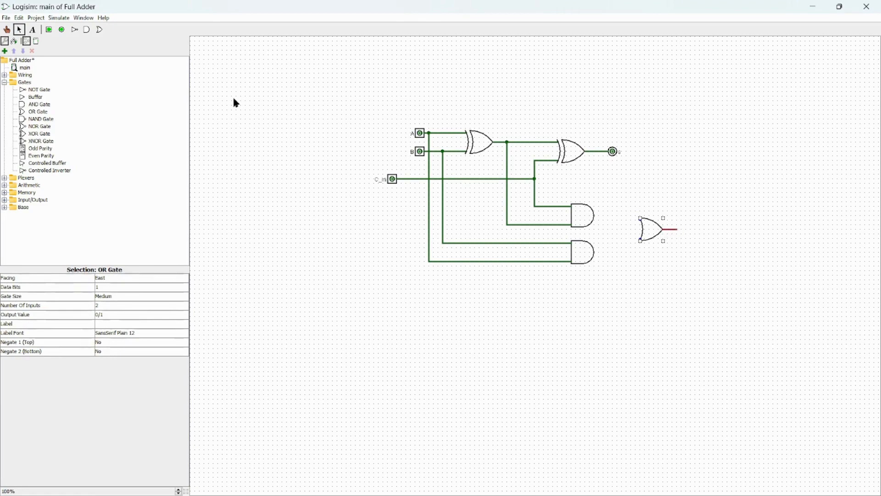
left_click(62, 30)
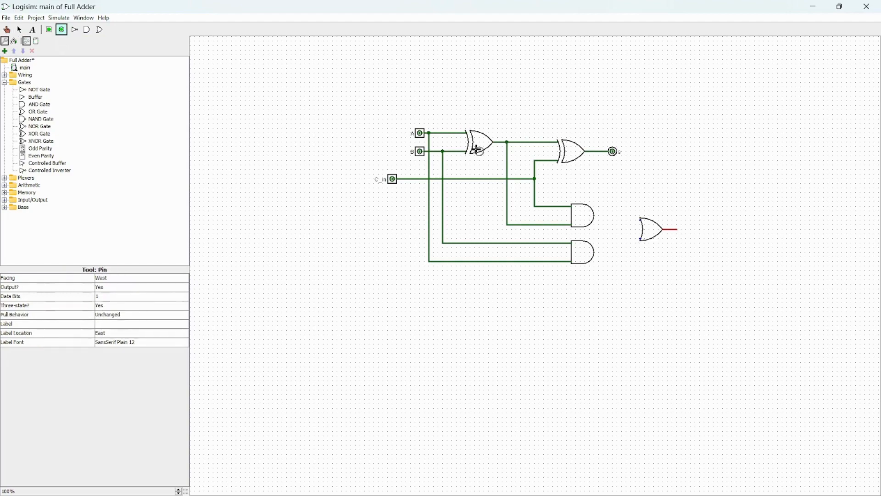
left_click(682, 229)
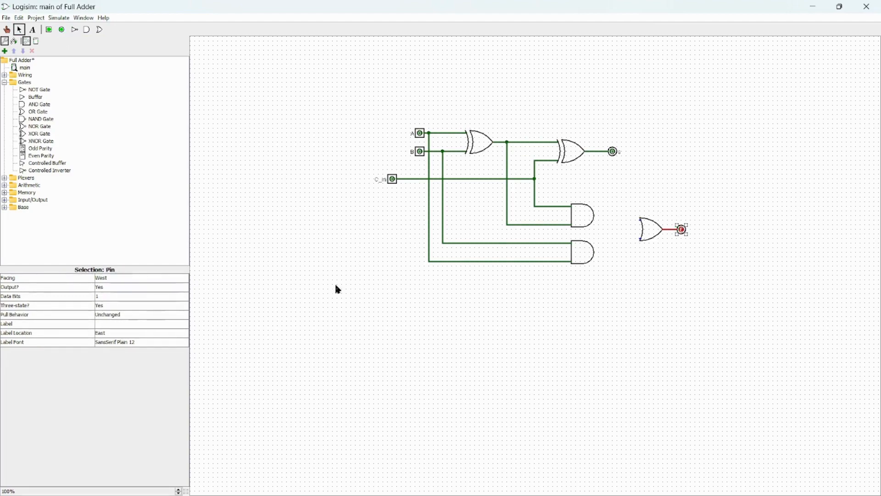
left_click(156, 325)
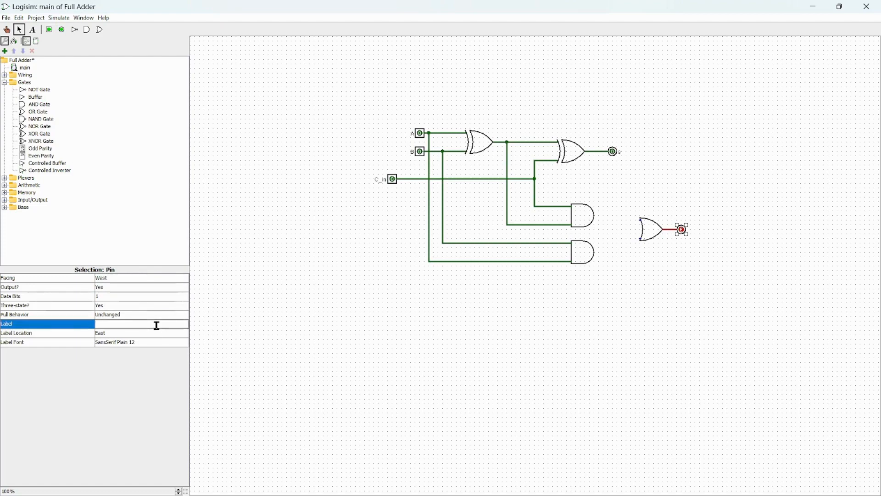
type("c_out")
key("Return")
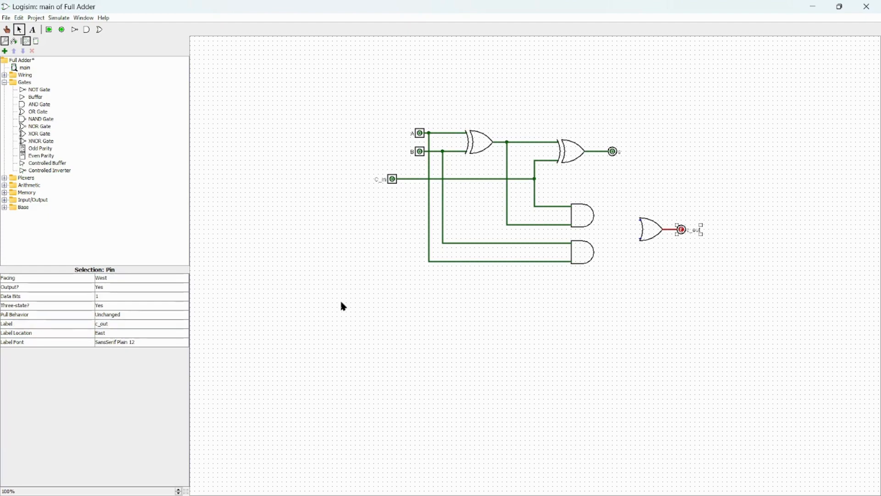
left_click(342, 302)
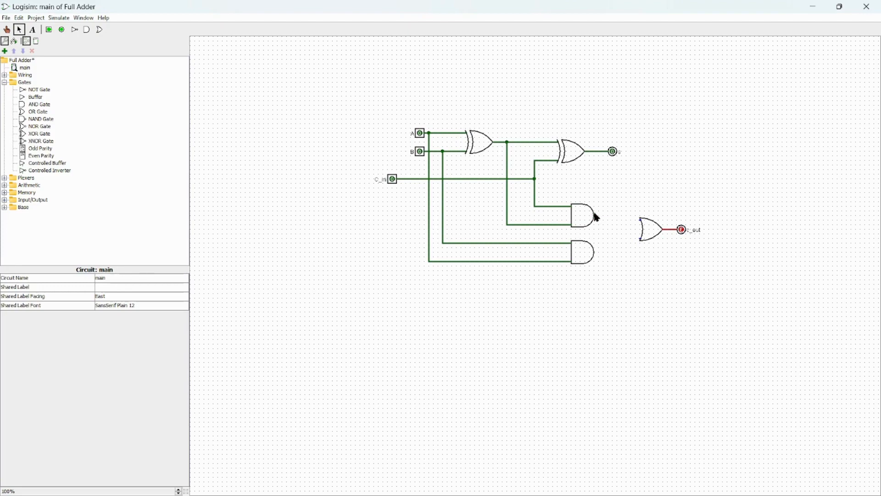
- Wire the upper AND gate's output to the OR gate's upper input and the lower AND gate's output to its lower input
left_click_drag(597, 220, 641, 228)
left_click_drag(595, 252, 641, 239)
- Test the full adder by setting A, B and C_in to 1 in turn, and return C_in to 0
left_click(424, 140)
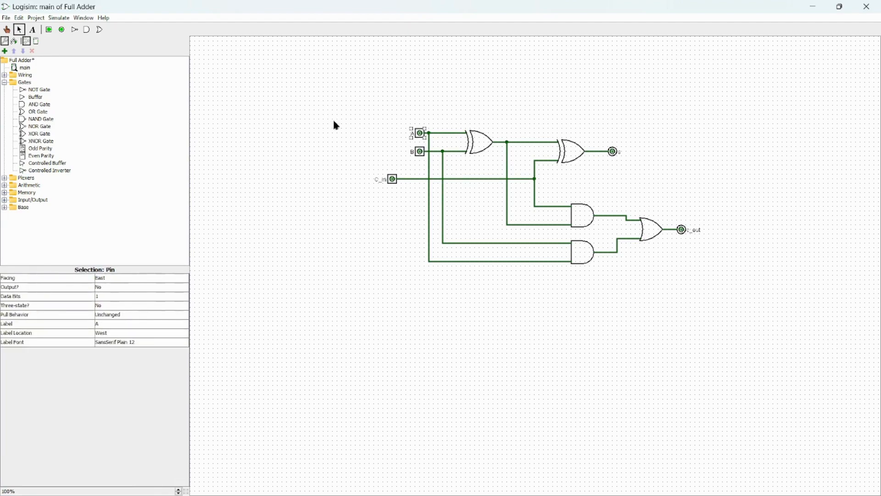
left_click(7, 30)
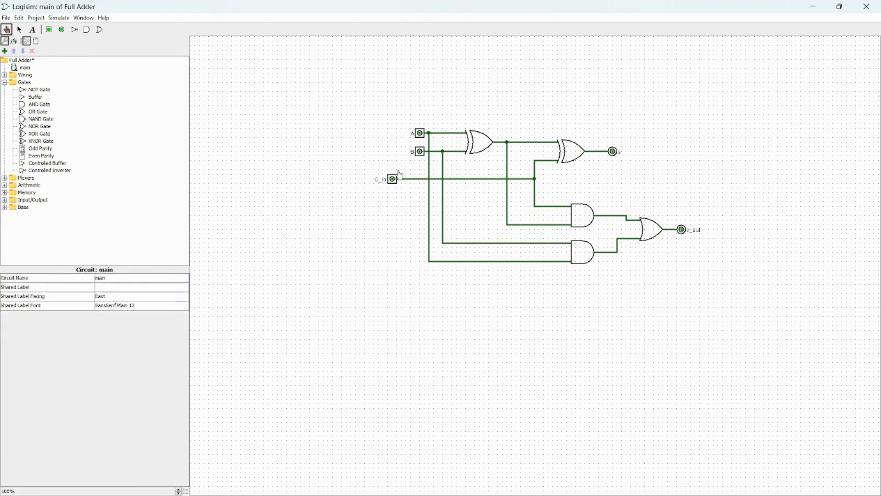
left_click(420, 134)
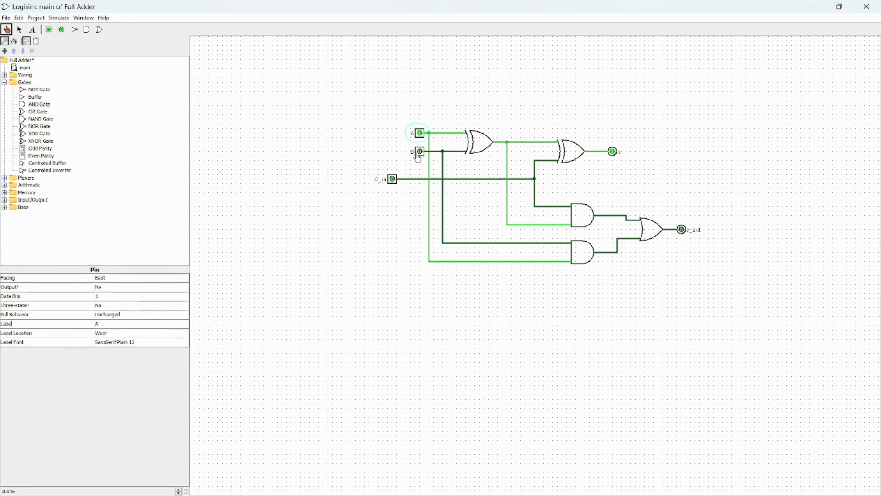
left_click(420, 153)
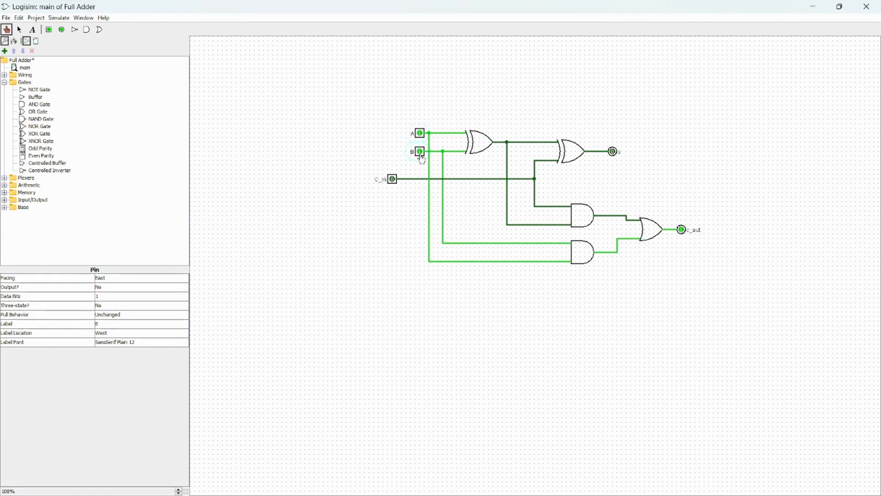
left_click(393, 179)
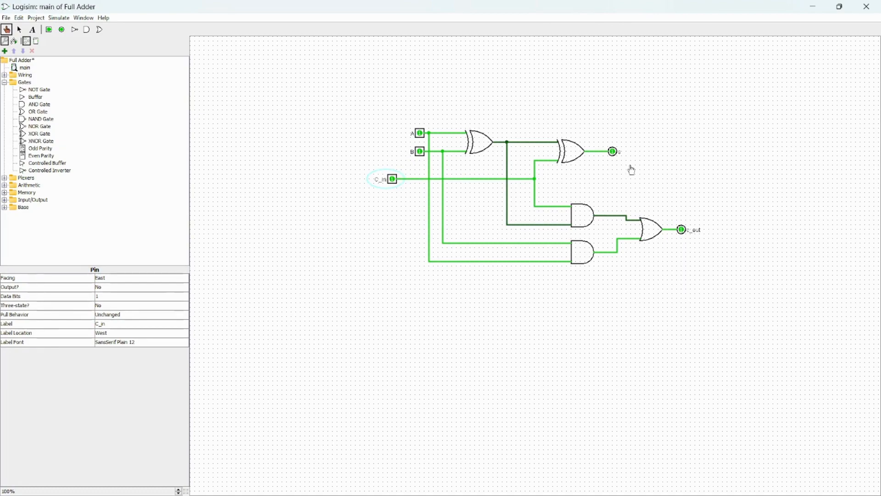
left_click(393, 180)
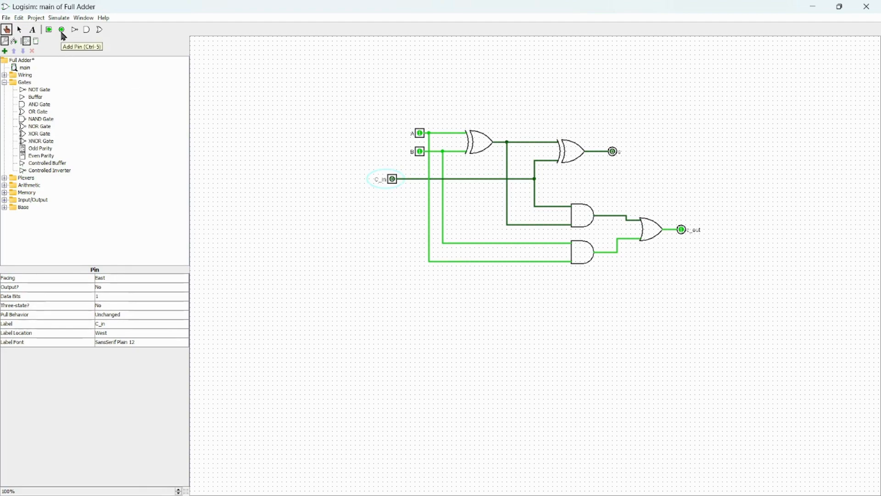
- Delete the C_in input pin from the full adder, leaving its wire in place
left_click(19, 30)
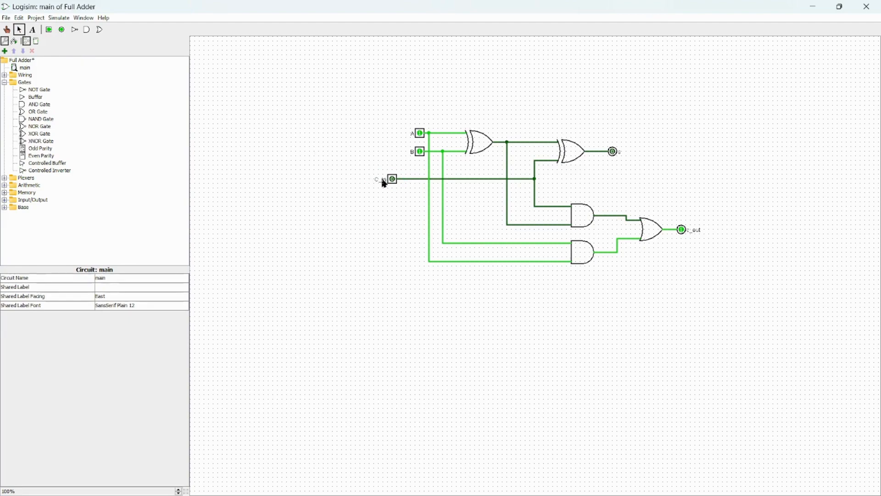
left_click(395, 185)
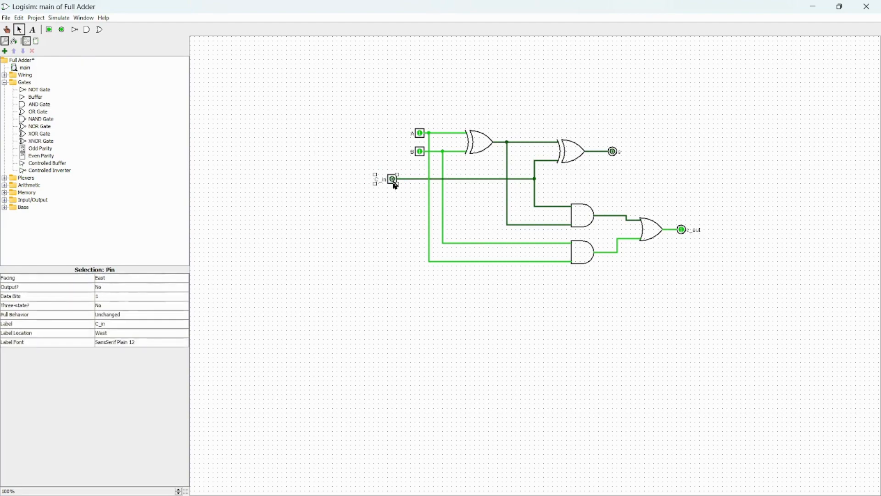
key("Delete")
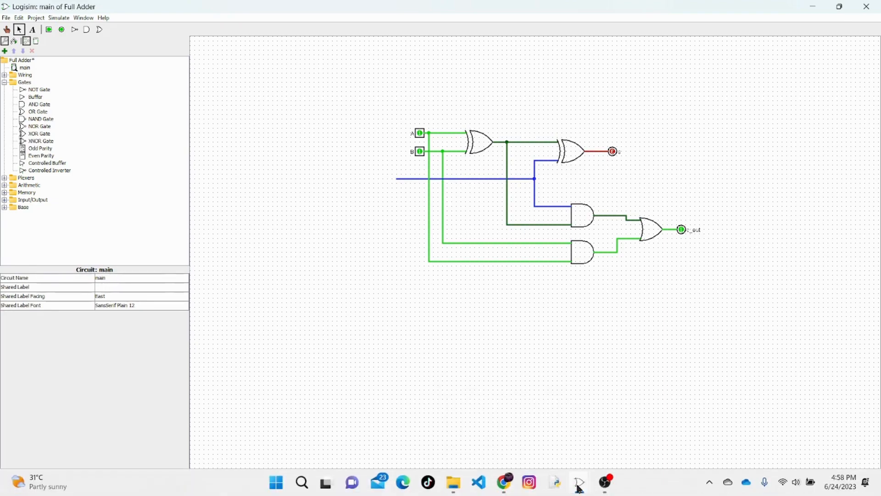
- Switch to the Half Adder project, copy its gates, wires, pins and SUM label, and return to the Full Adder project
mouse_move(579, 486)
left_click(553, 431)
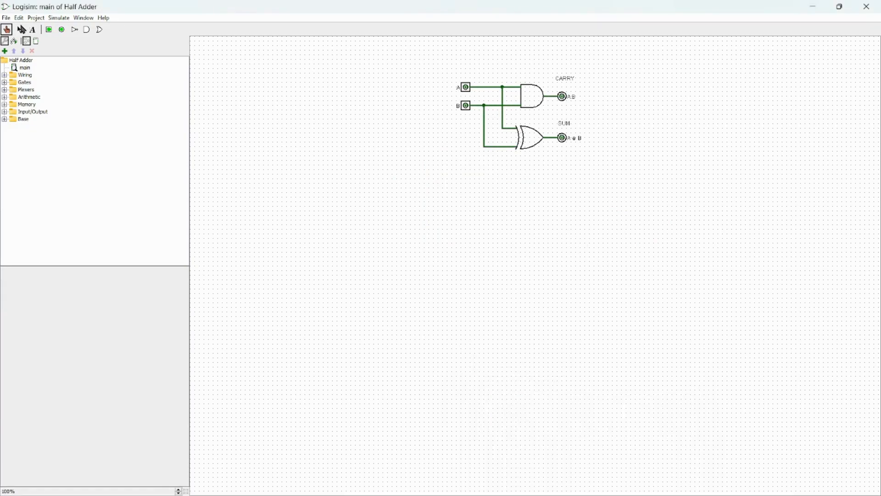
left_click(20, 29)
left_click_drag(415, 74, 596, 174)
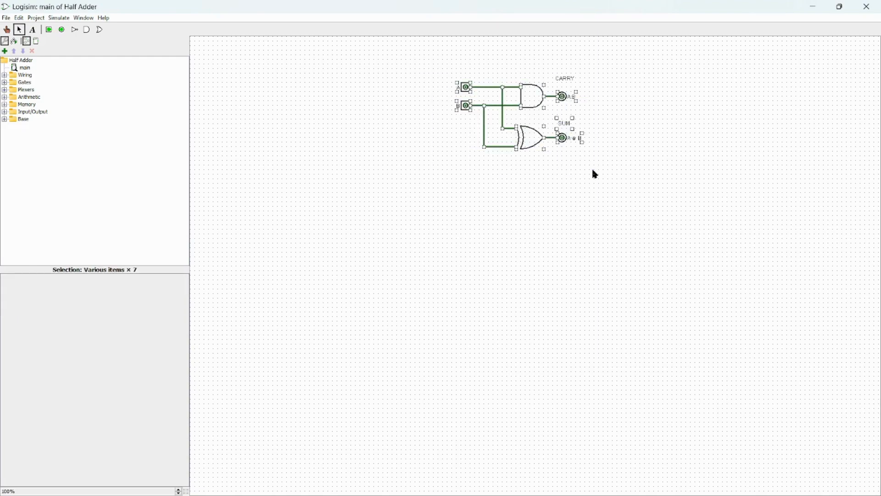
left_click(817, 8)
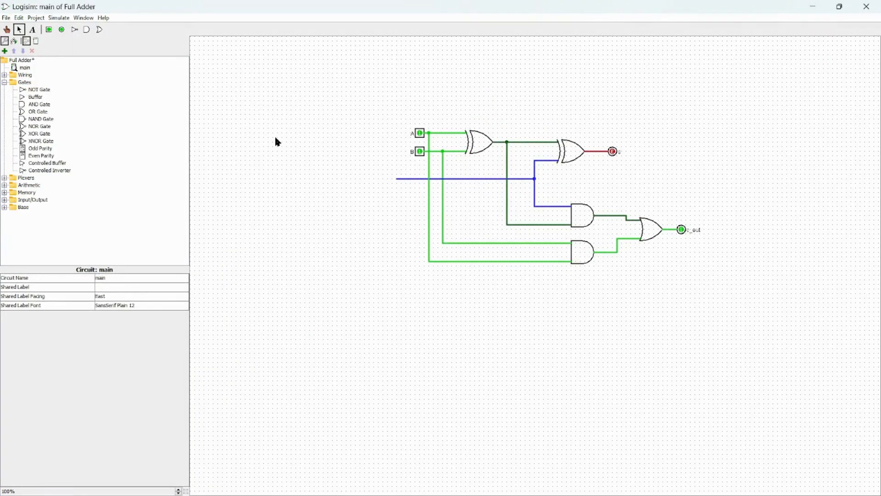
- Paste the half adder into the circuit and place it left of the full adder, level with its A and B pins
key("ctrl+v")
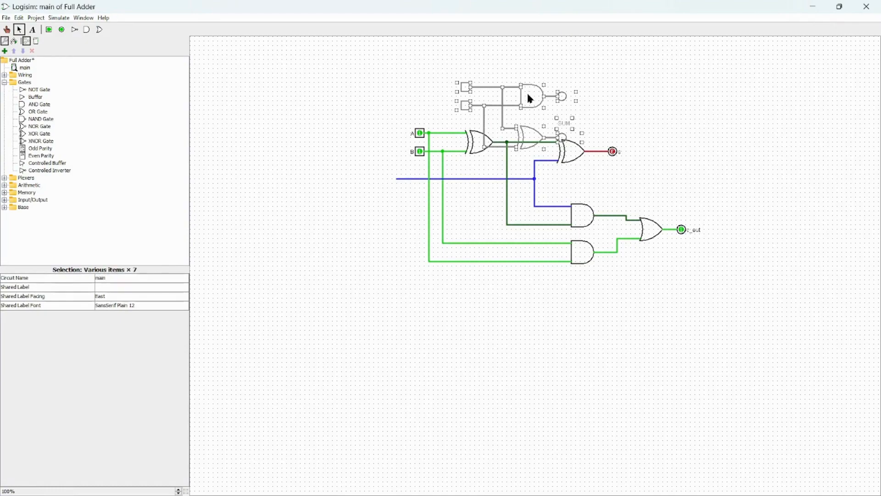
left_click_drag(528, 94, 314, 144)
left_click(372, 137)
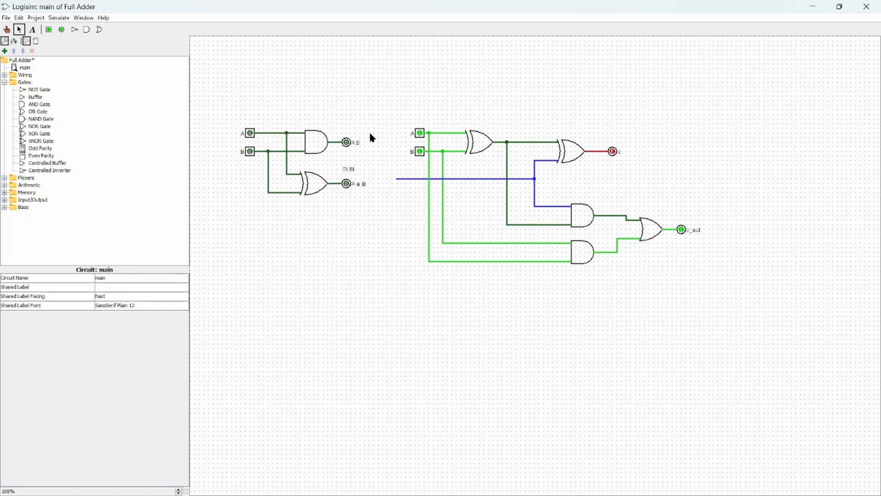
- Delete the half adder's A.B output pin and wire its AND gate's output to the full adder's open carry-in wire
left_click(349, 147)
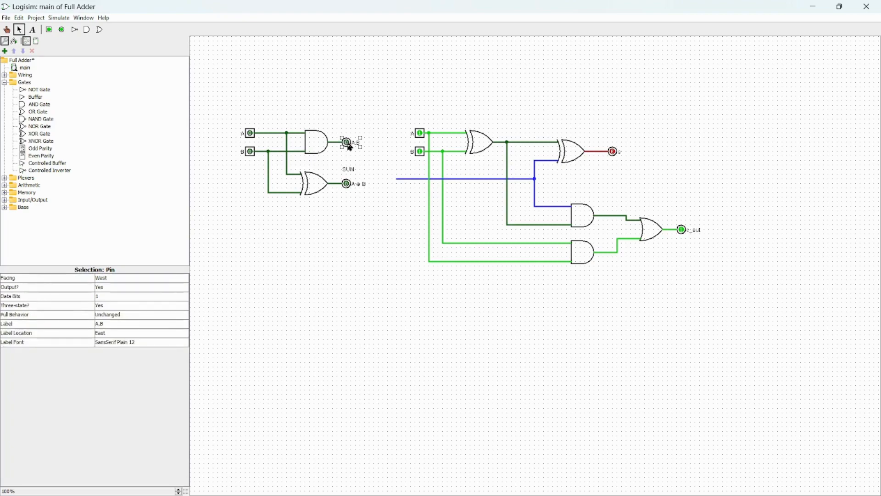
key("Delete")
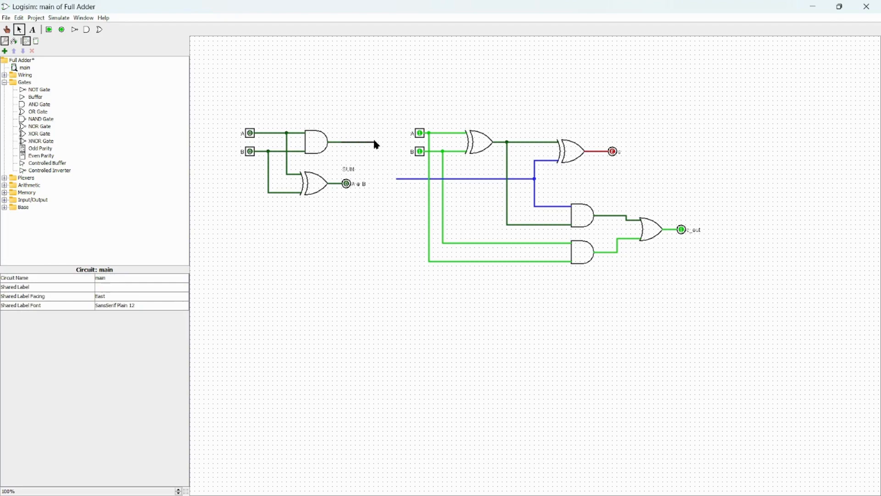
mouse_move(375, 143)
left_mouse_down()
mouse_move(387, 177)
mouse_move(401, 184)
left_mouse_up()
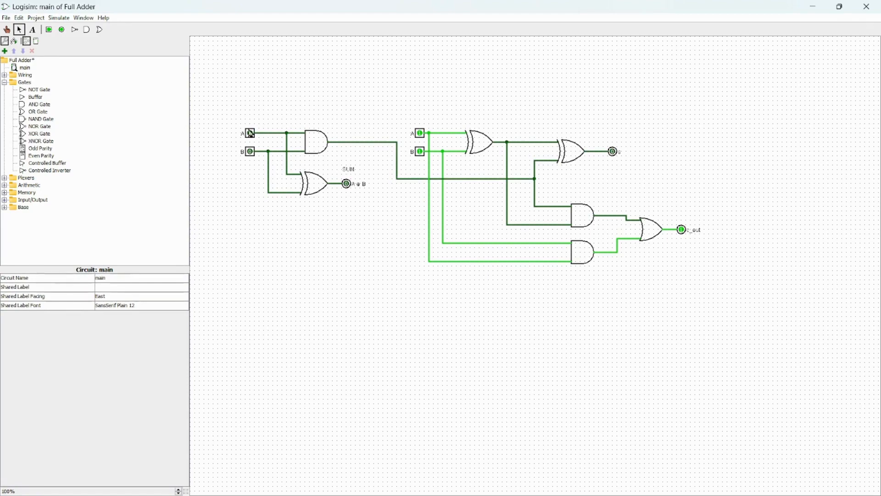
- Test the combined circuit by setting the half adder's A and B inputs to 1
left_click(7, 30)
left_click(250, 133)
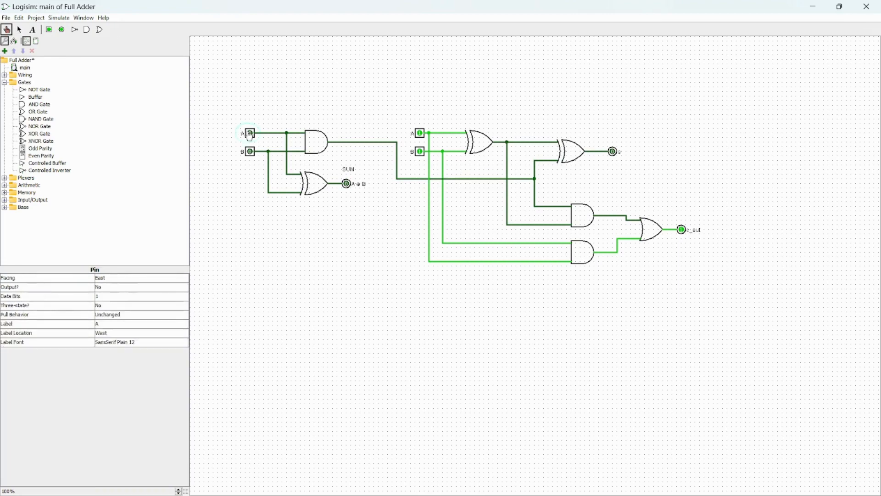
left_click(254, 154)
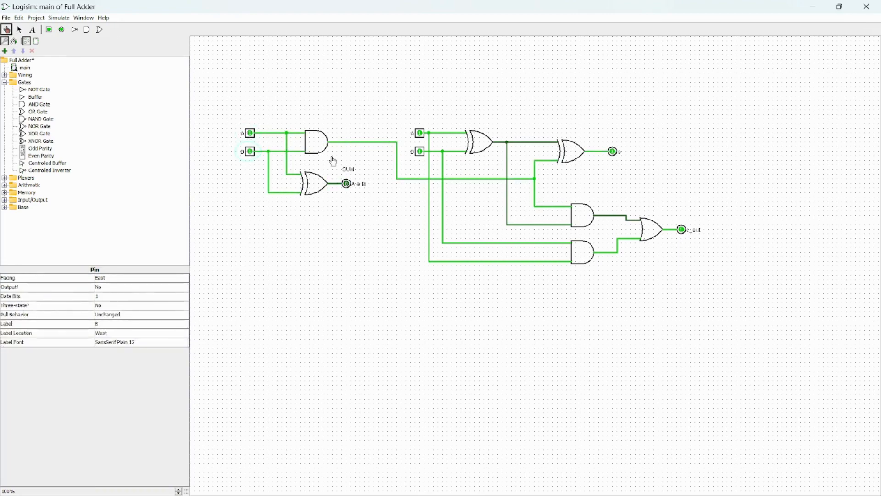